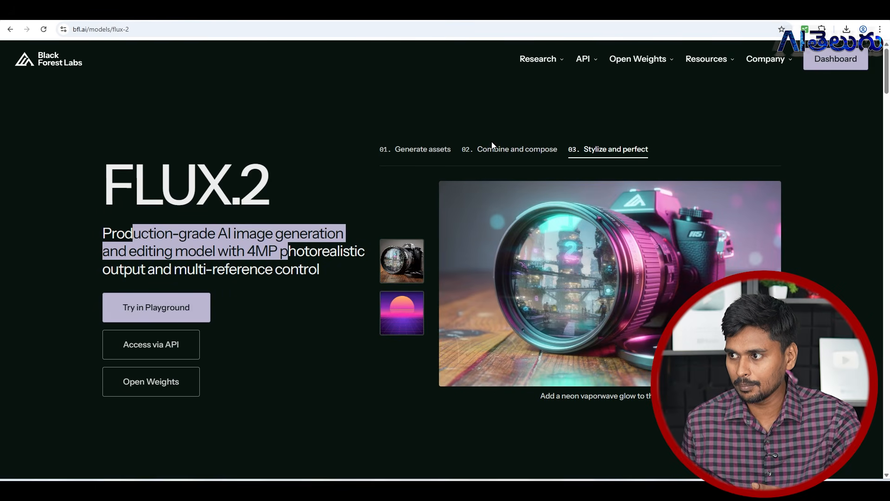
View the Generate assets, Combine and compose, and Stylize and perfect examples on the FLUX.2 page
click(492, 148)
click(421, 150)
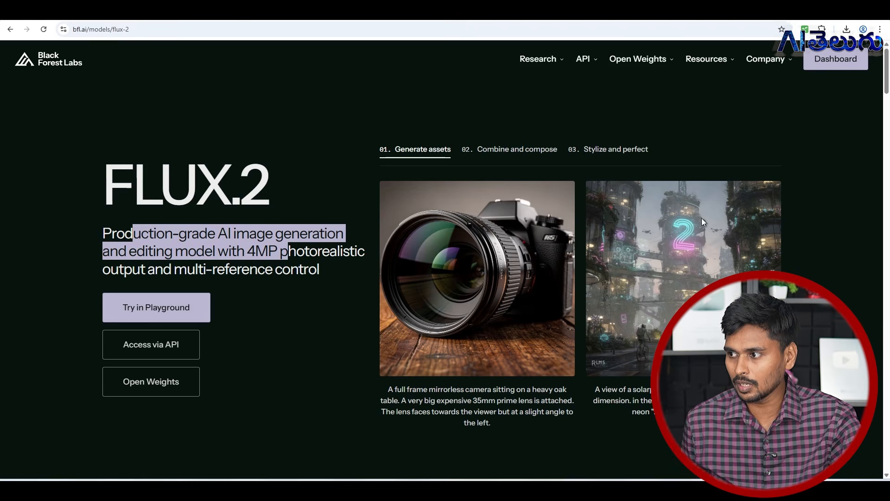
click(504, 154)
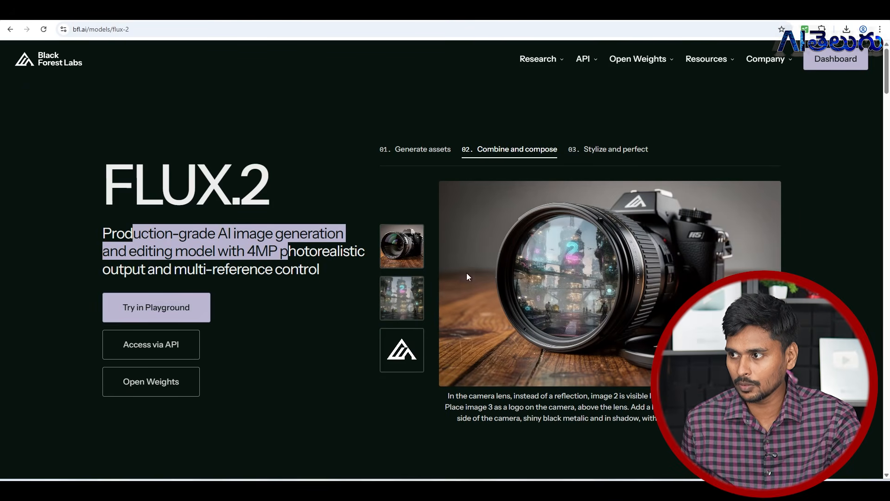
click(604, 149)
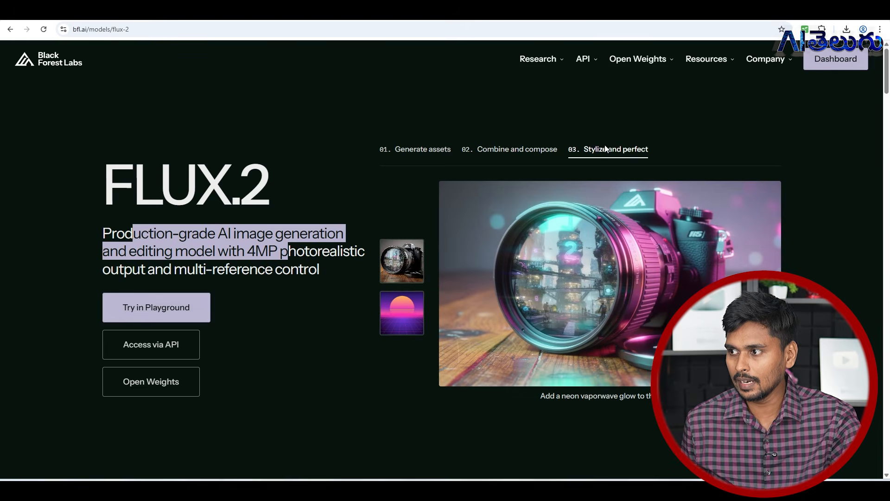
Examine the Multi-Reference Control section, including its animal composite, input images and prompt
scroll(604, 148, down, 4)
scroll(605, 149, down, 4)
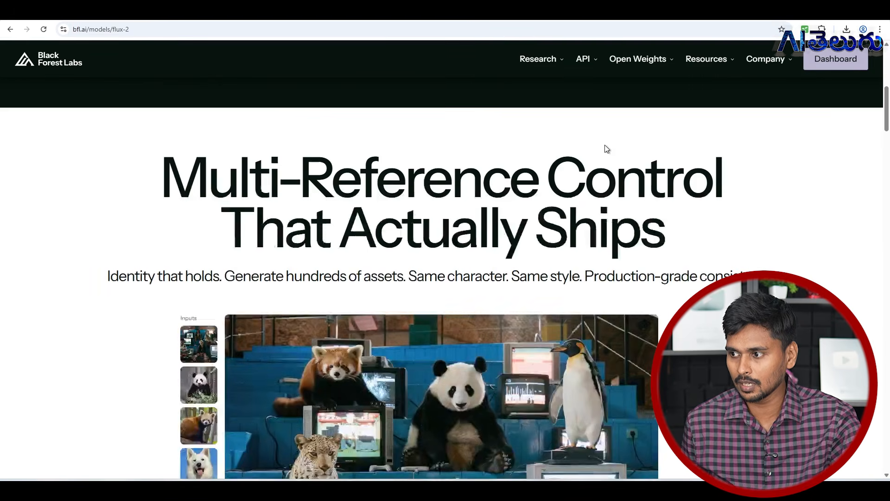
scroll(604, 145, down, 1)
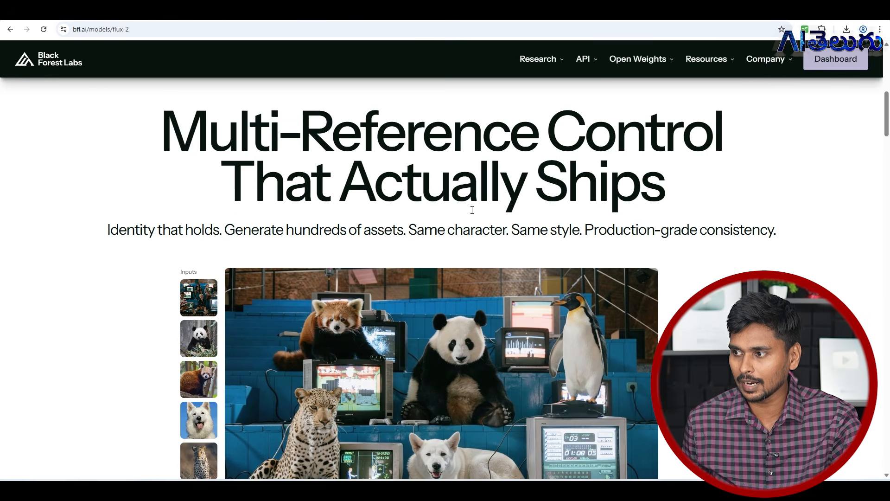
scroll(472, 213, down, 2)
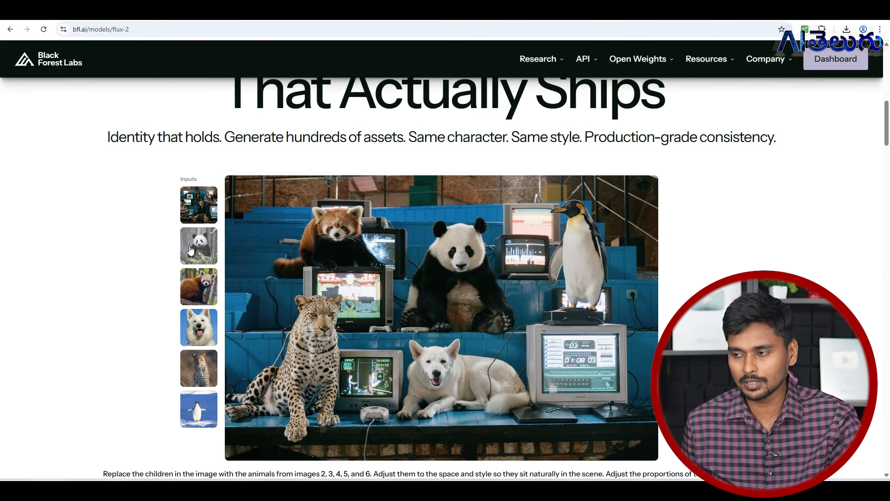
scroll(190, 251, down, 3)
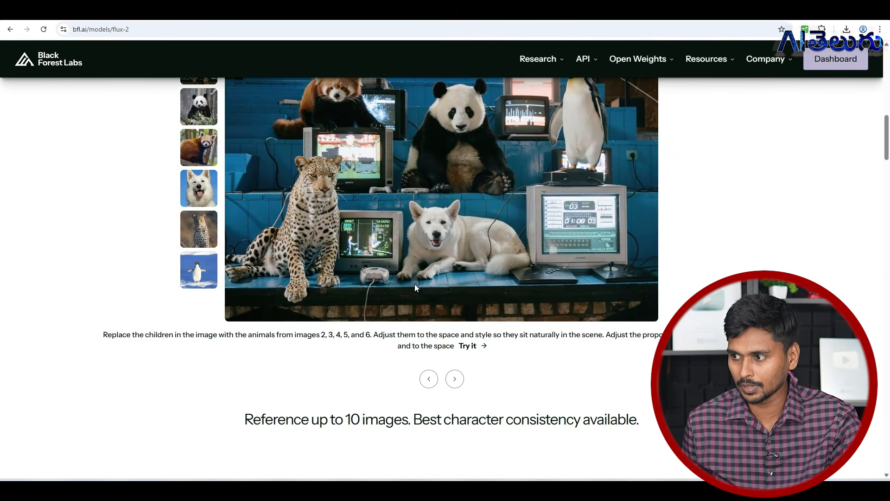
scroll(414, 284, down, 5)
Examine the Products In Any Context examples, comparing the can, bathroom and capsule jar results with their input images
mouse_move(316, 309)
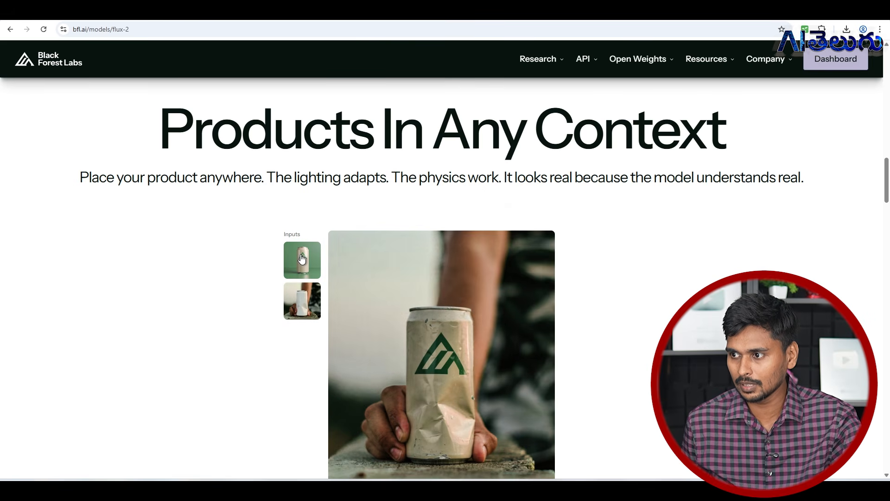
scroll(301, 258, down, 2)
mouse_move(300, 209)
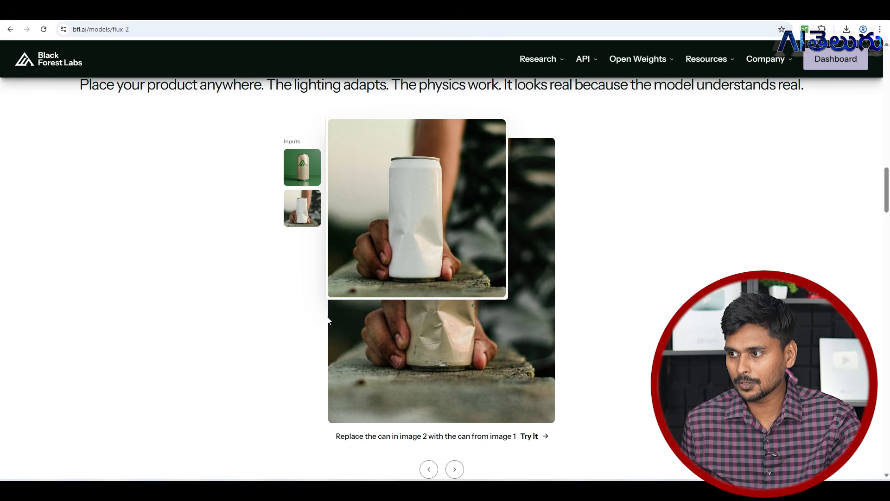
mouse_move(289, 179)
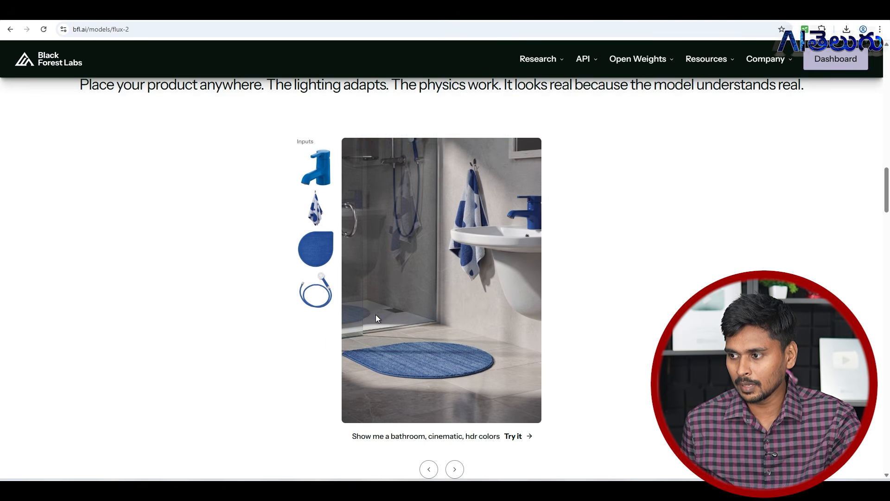
scroll(376, 315, down, 1)
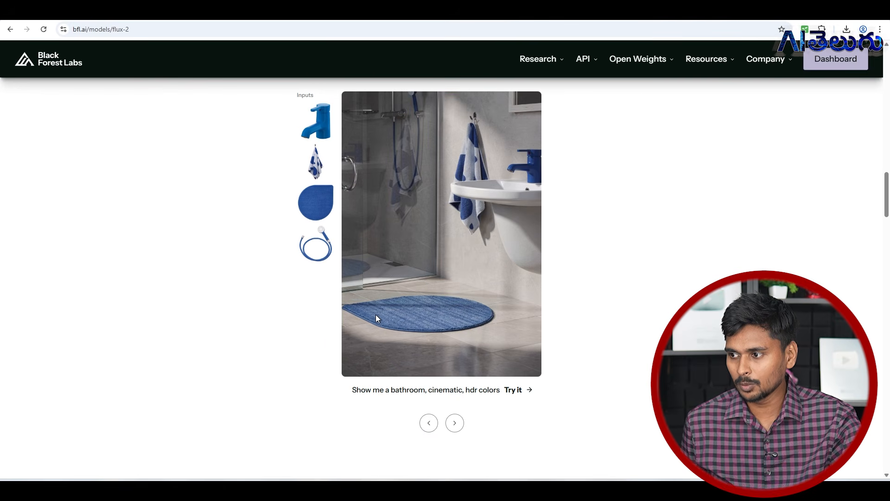
click(457, 420)
scroll(445, 403, up, 2)
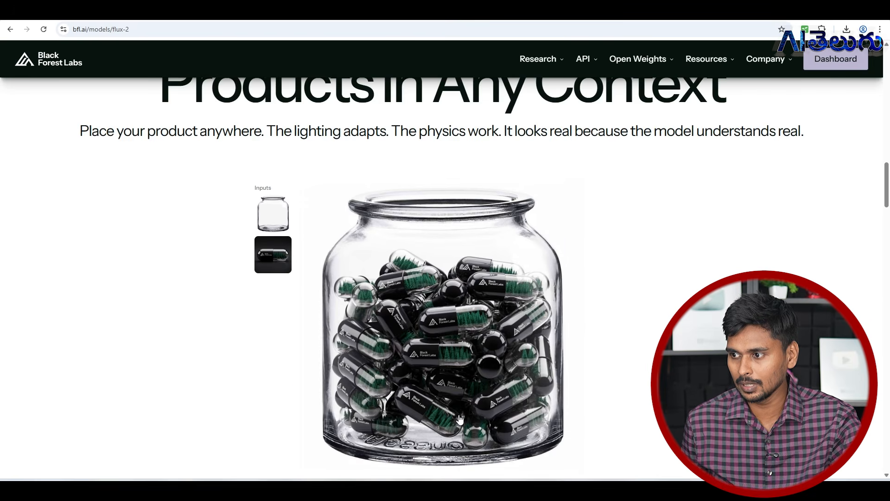
scroll(402, 388, down, 2)
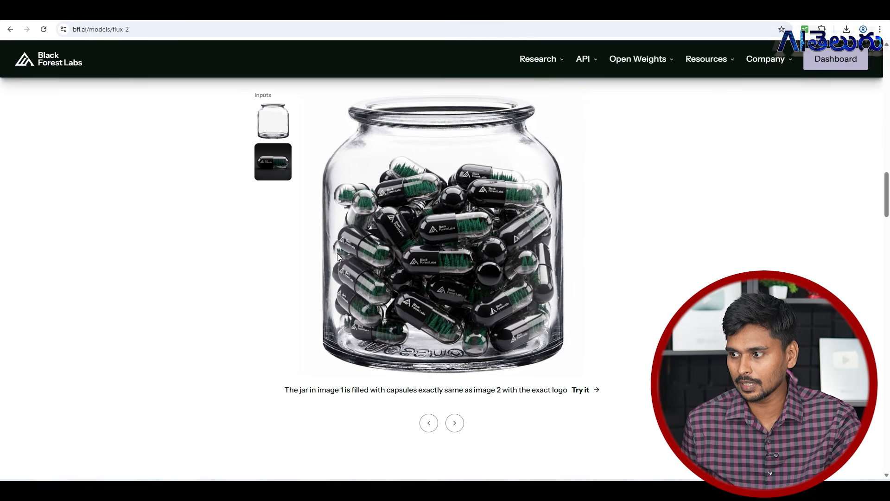
scroll(335, 250, up, 1)
mouse_move(277, 178)
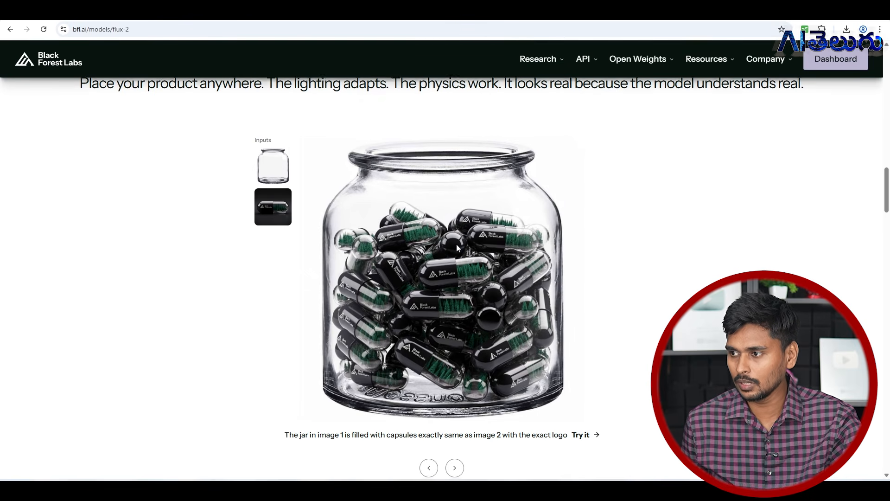
Review the Professional-Grade Control features for photorealism, color matching, production-ready text and spatial reasoning
scroll(456, 244, down, 10)
scroll(457, 244, down, 4)
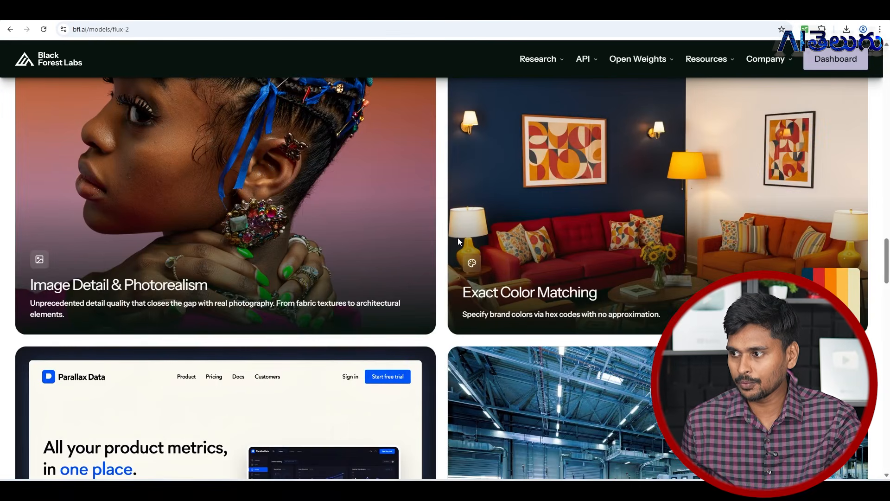
scroll(459, 240, down, 9)
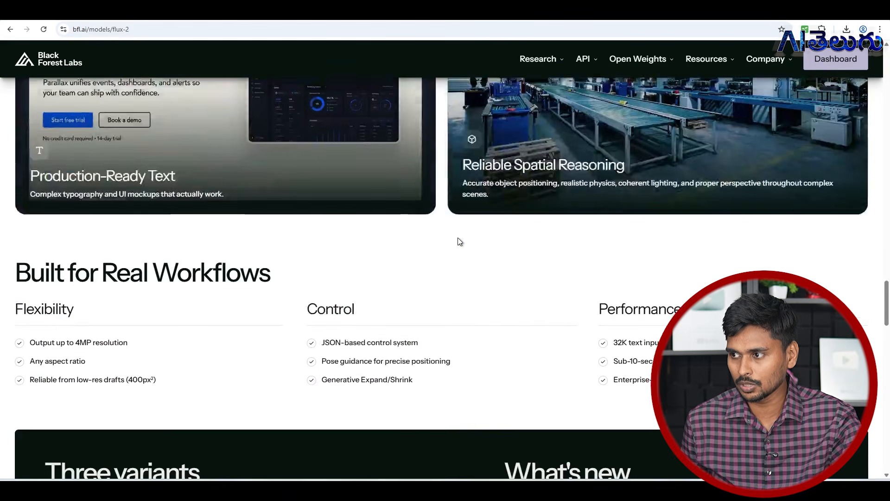
scroll(459, 241, up, 10)
scroll(153, 301, down, 5)
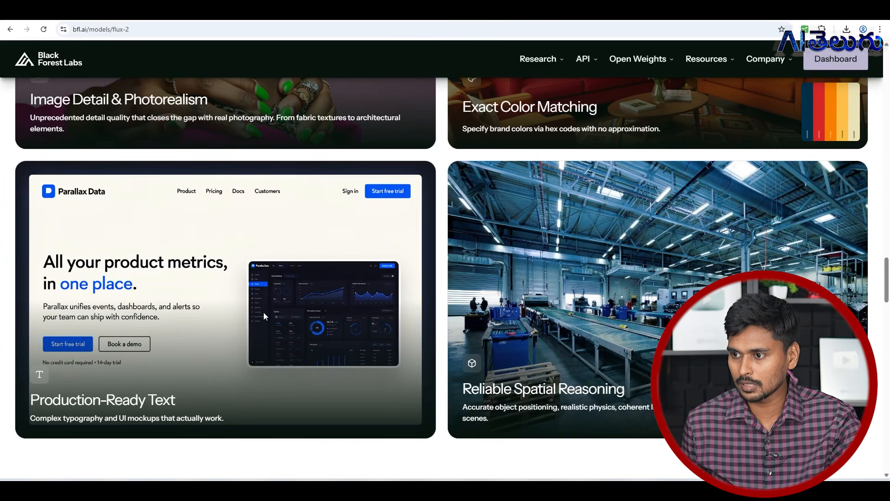
scroll(264, 306, down, 4)
scroll(266, 289, up, 15)
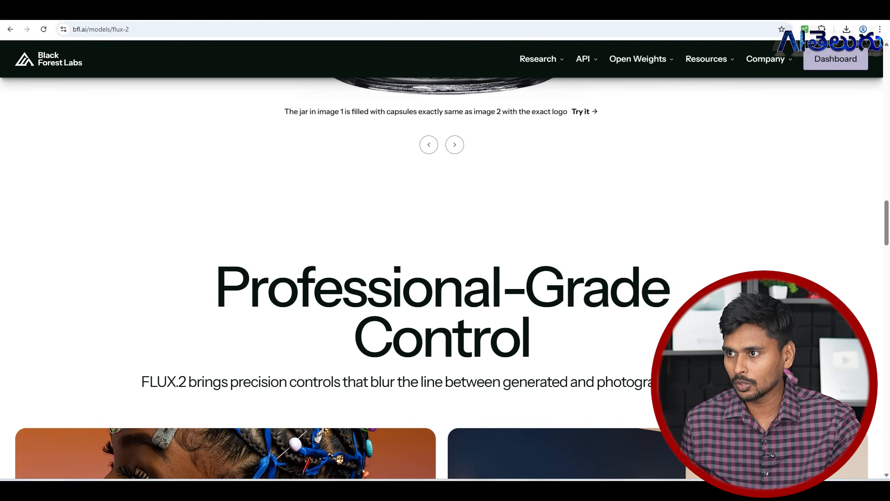
Highlight the FLUX.2 page address, switch to the Black Forest Labs login page and log in with Google
click(157, 25)
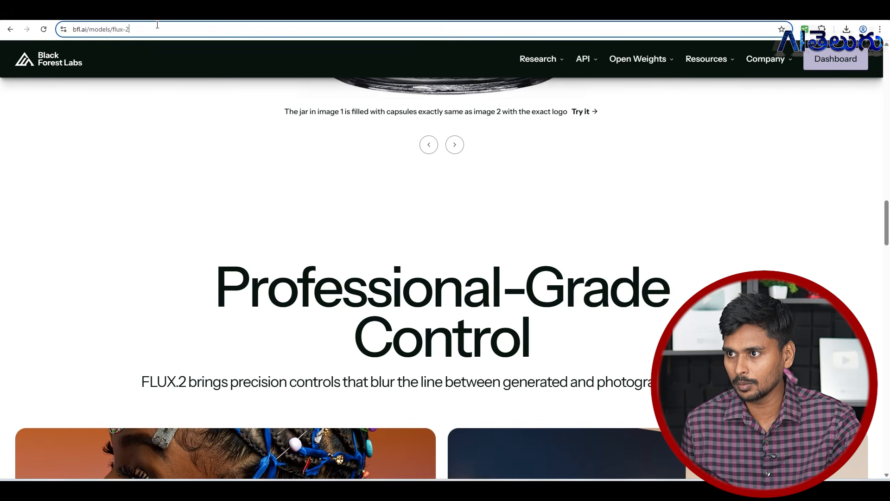
drag(158, 25, 70, 30)
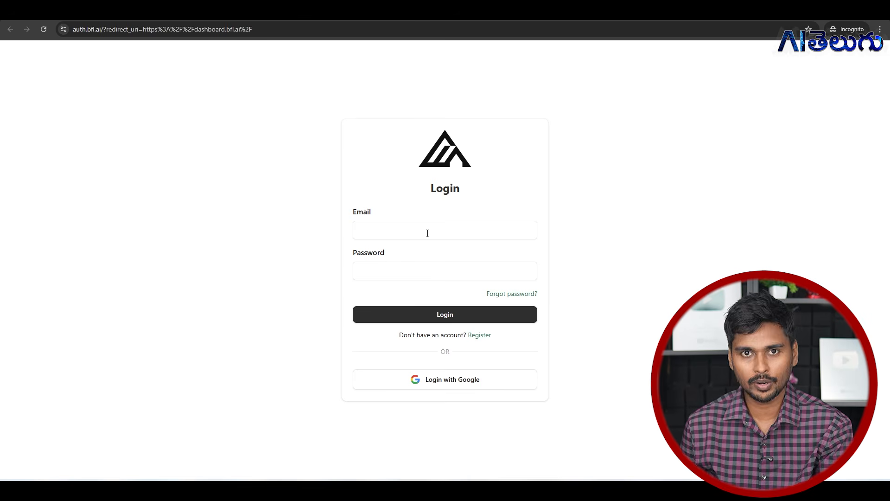
click(485, 384)
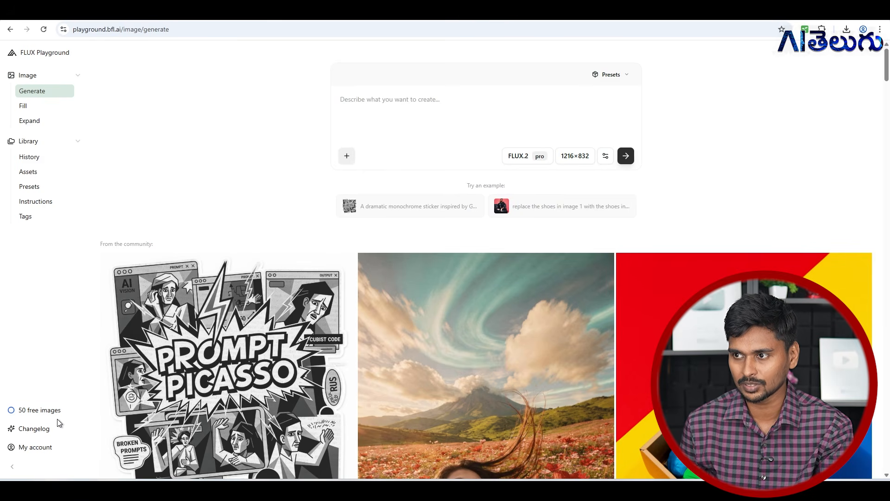
Inspect the playground's image dimension, batch size and seed settings
click(407, 102)
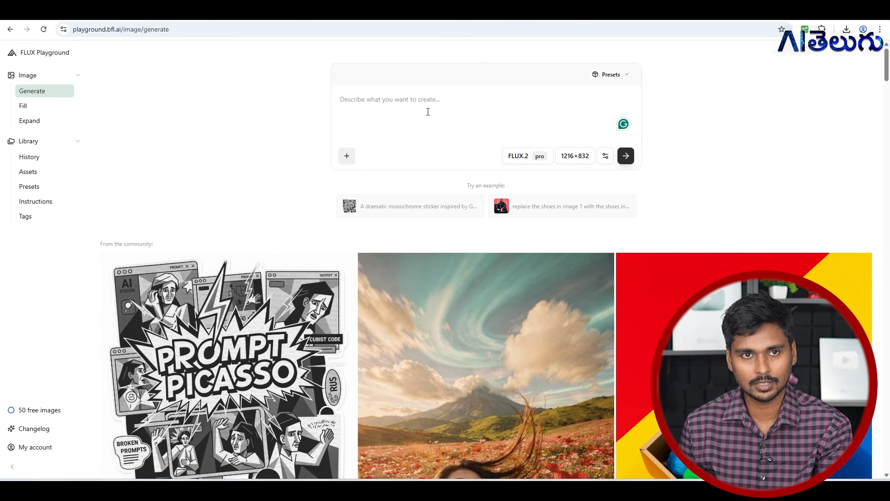
click(585, 159)
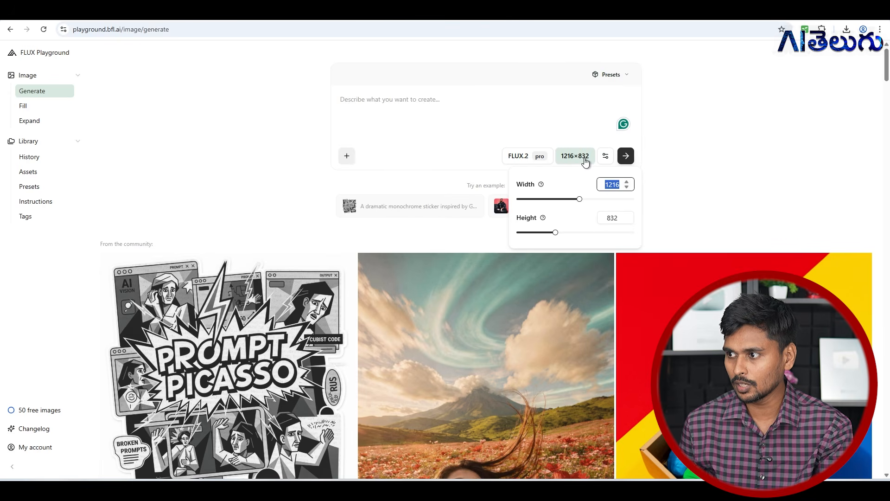
click(605, 156)
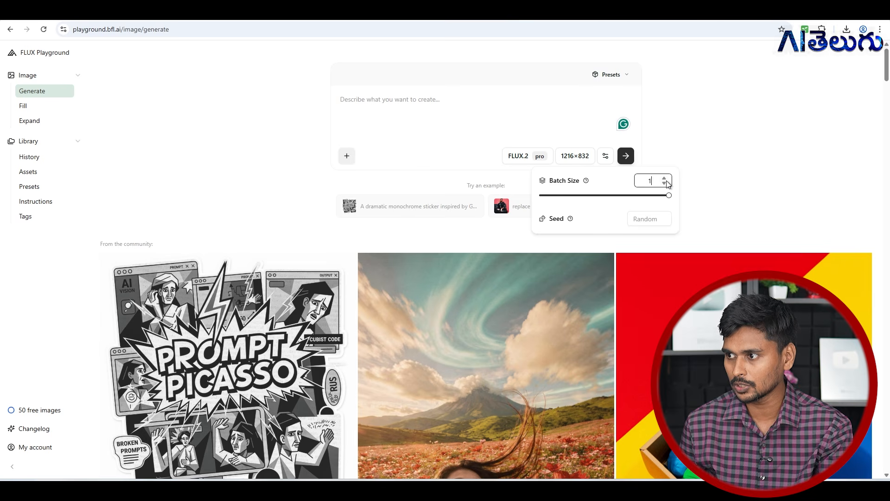
click(504, 111)
Set the output image's width and height both to the maximum of 2048
click(571, 156)
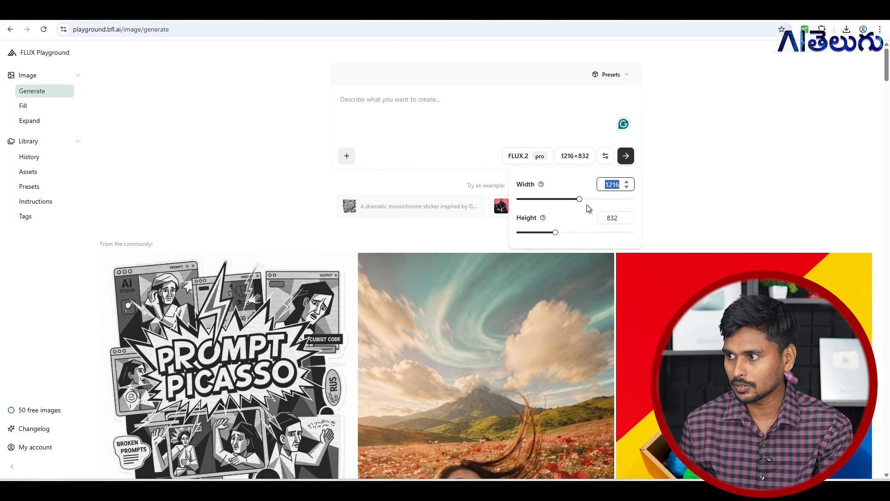
click(580, 200)
drag(582, 203, 650, 205)
drag(555, 233, 648, 246)
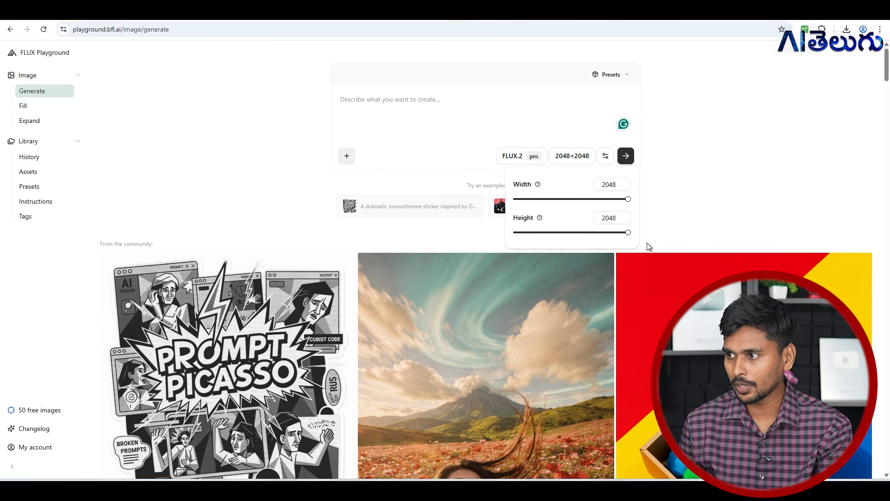
click(649, 179)
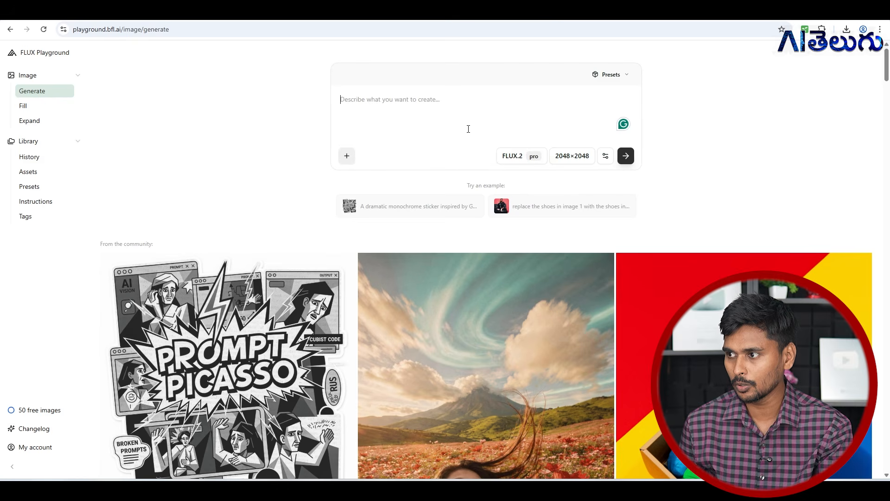
click(573, 163)
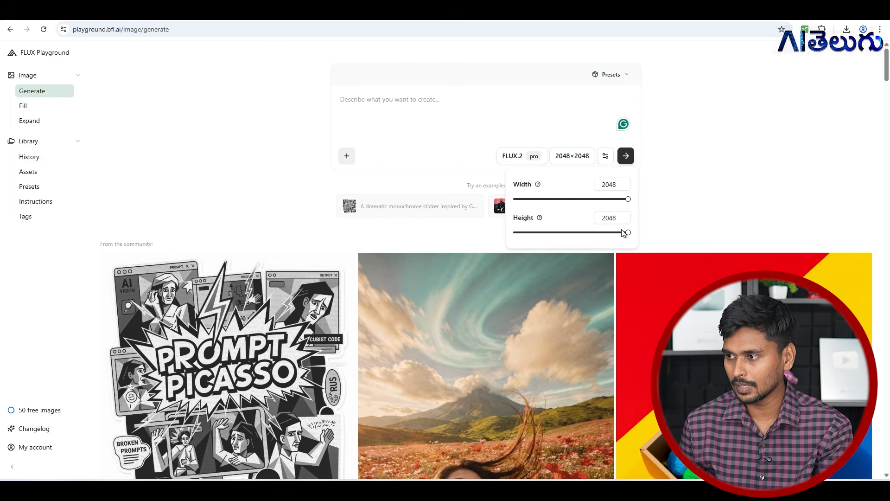
Generate an image from the prompt for an ultra-realistic 4K studio shot of a stainless steel wristwatch on a dark velvet cushion
click(393, 156)
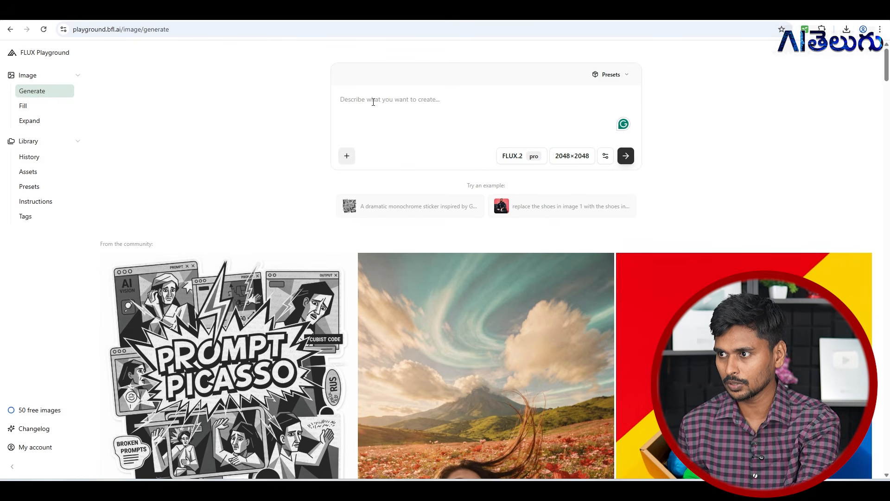
text(*"A polished professional studio shot of a stainless steel wristwatch on a dark velvet cushion, softbox lighting, ultra-realistic, 4K photograph style."*)
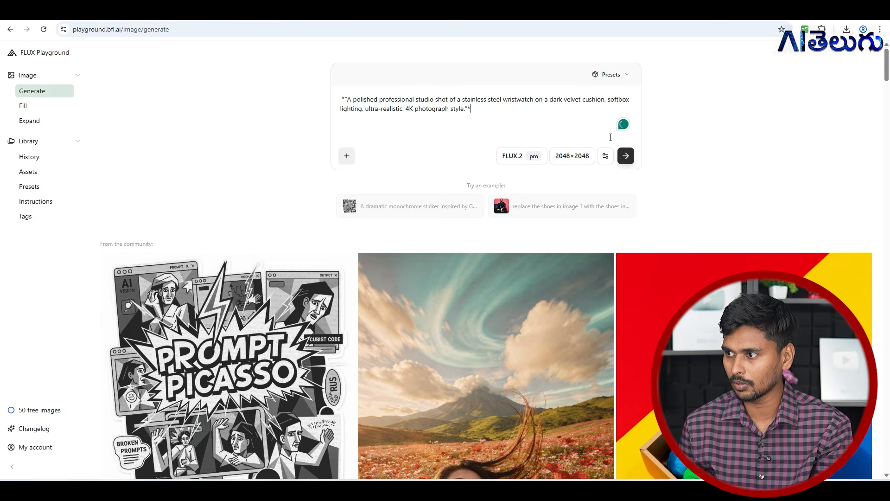
click(627, 156)
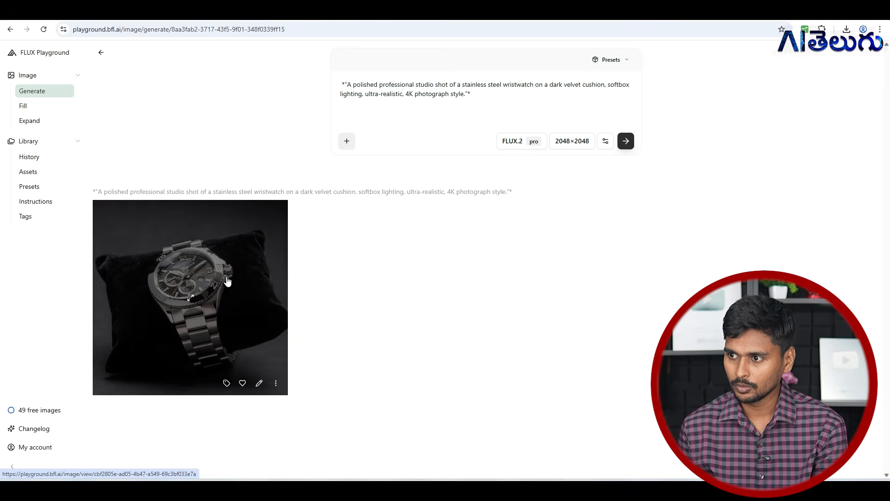
Open the generated wristwatch image at full size in a new browser tab and save it as raw.png
click(281, 280)
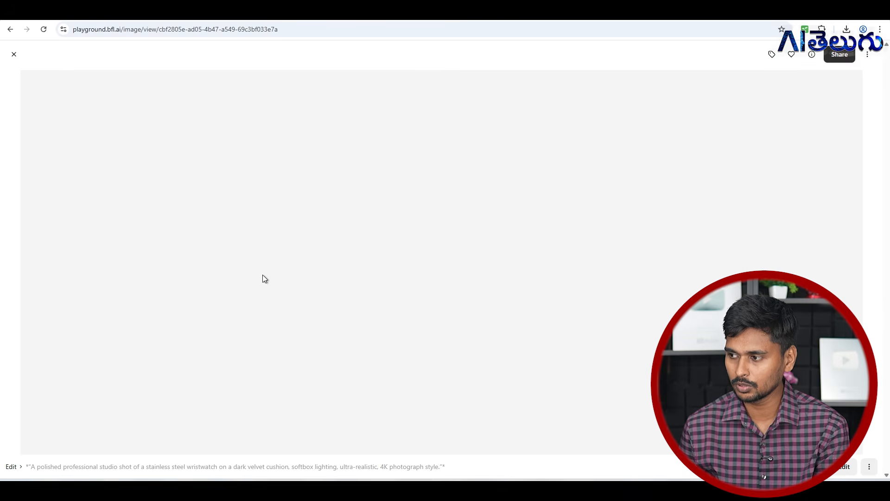
click(326, 312)
right_click(510, 237)
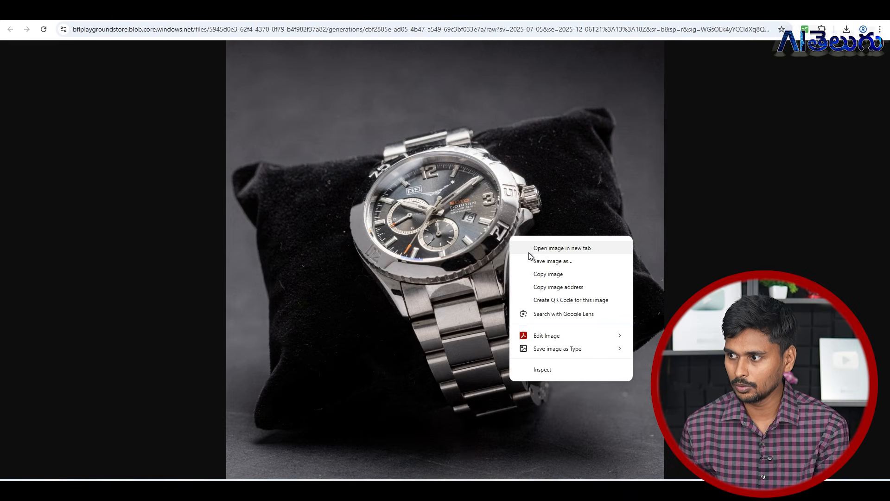
click(529, 248)
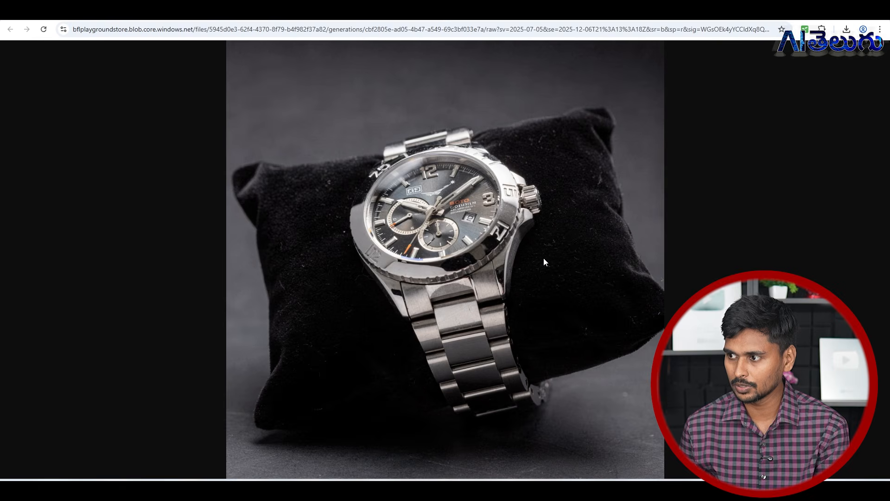
key(ctrl+s)
key(Return)
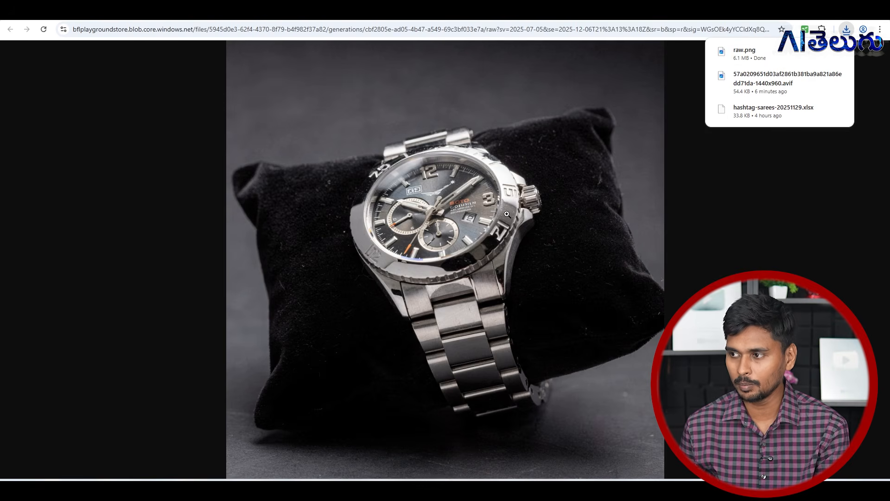
Examine the full-size wristwatch image up close, covering the dial, bezel text, bracelet and velvet cushion
click(448, 226)
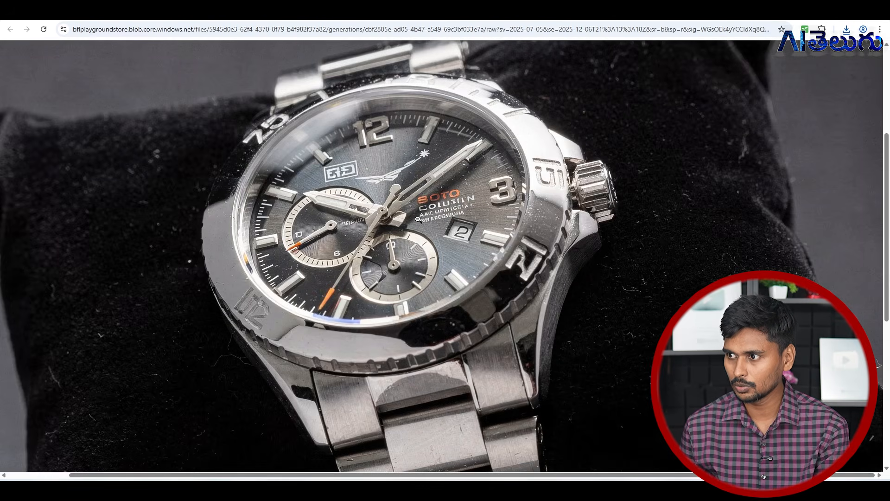
click(418, 220)
click(419, 219)
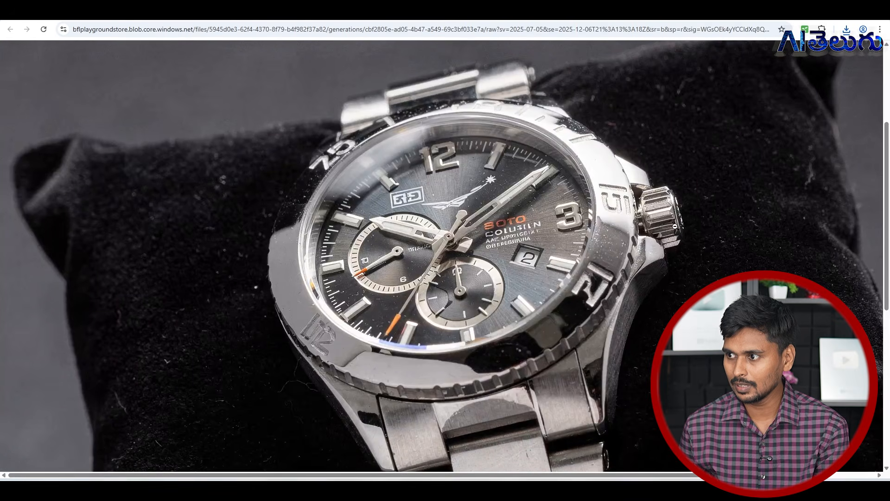
scroll(638, 215, down, 1)
scroll(638, 215, down, 7)
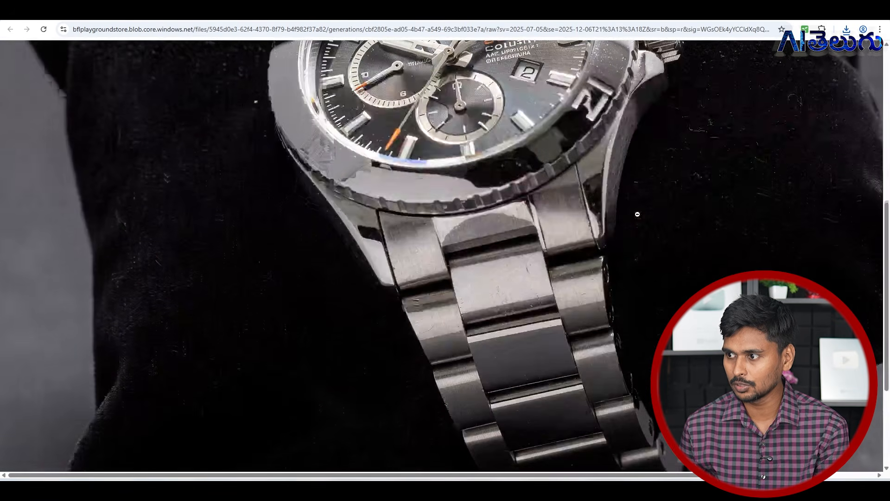
scroll(638, 214, up, 7)
scroll(638, 215, up, 3)
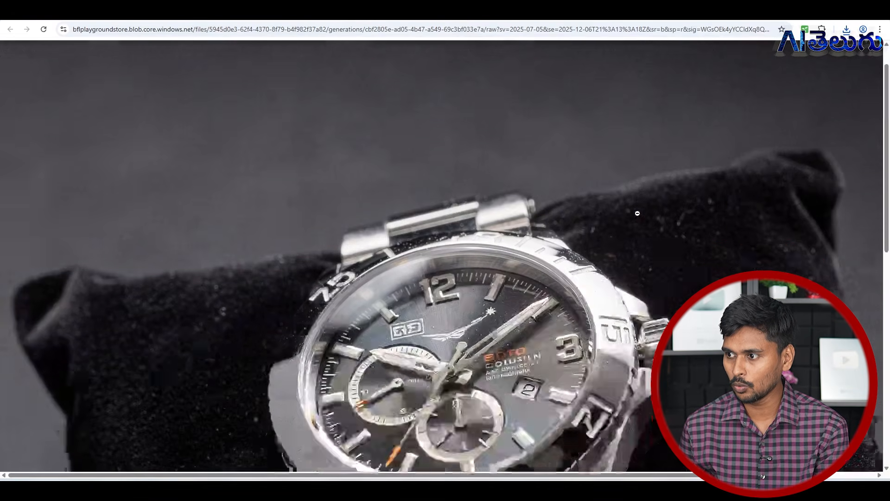
scroll(659, 211, down, 2)
scroll(686, 207, up, 1)
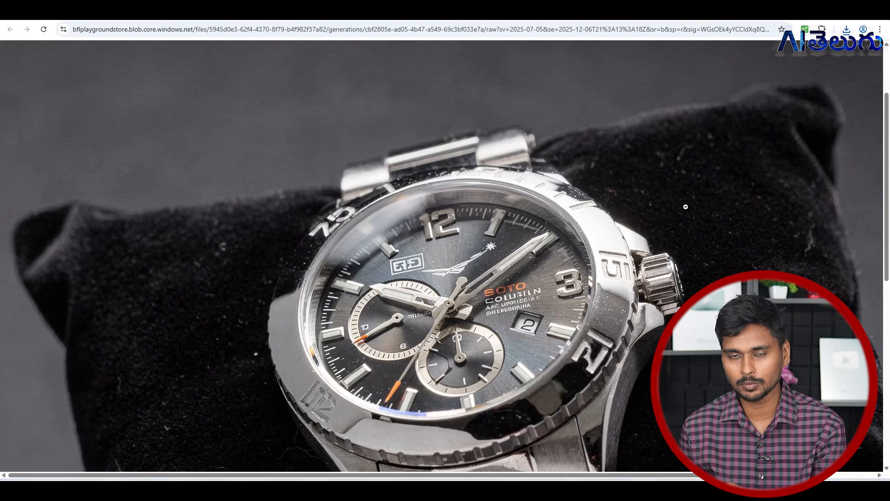
scroll(686, 206, down, 5)
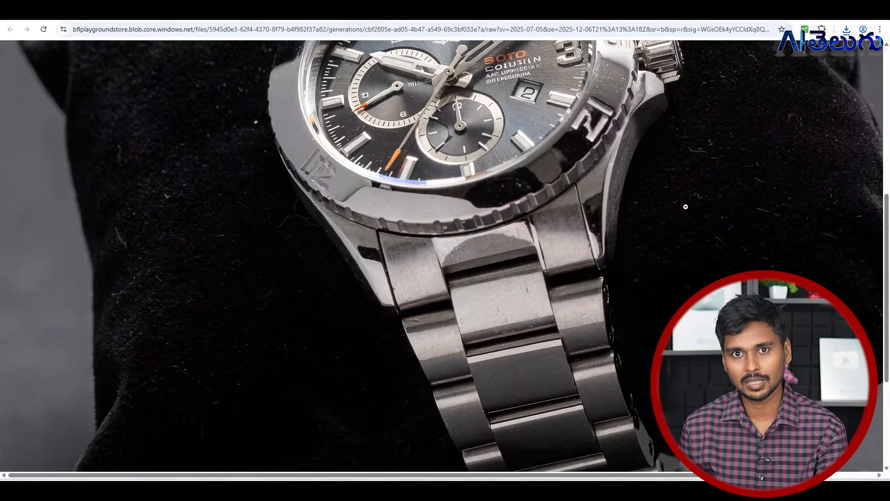
Save the Freepik blank-label wine bottle from Google Images and upload it to the FLUX Playground in place of the current reference image
key(alt+Left)
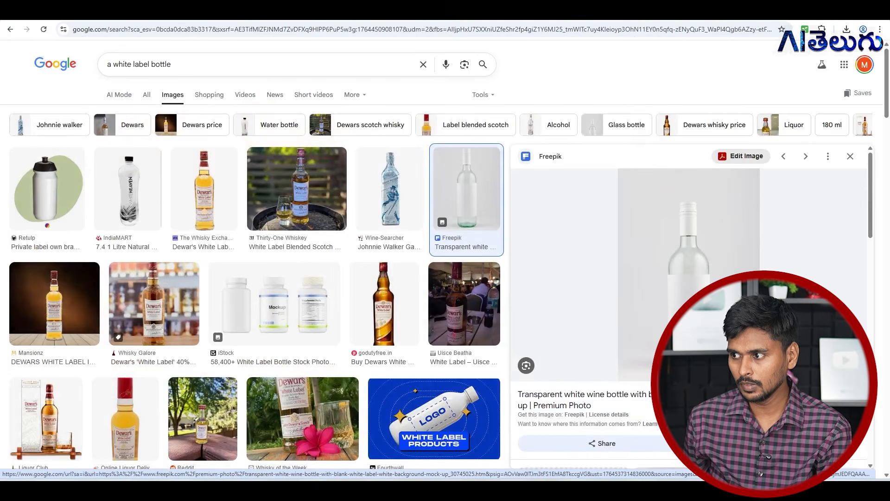
key(ctrl+Tab)
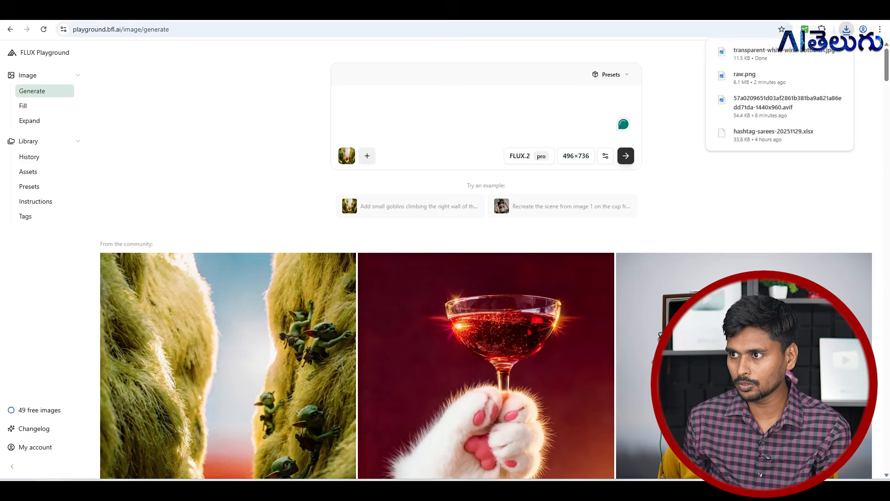
click(347, 156)
click(348, 156)
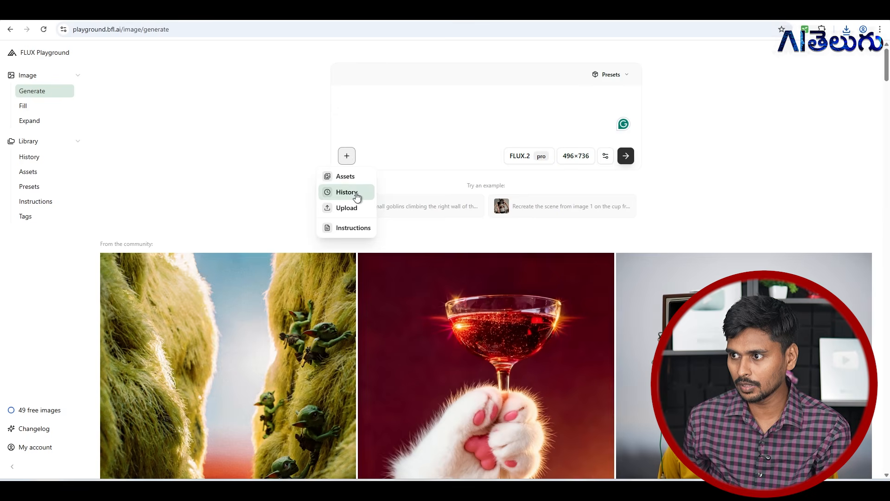
click(354, 206)
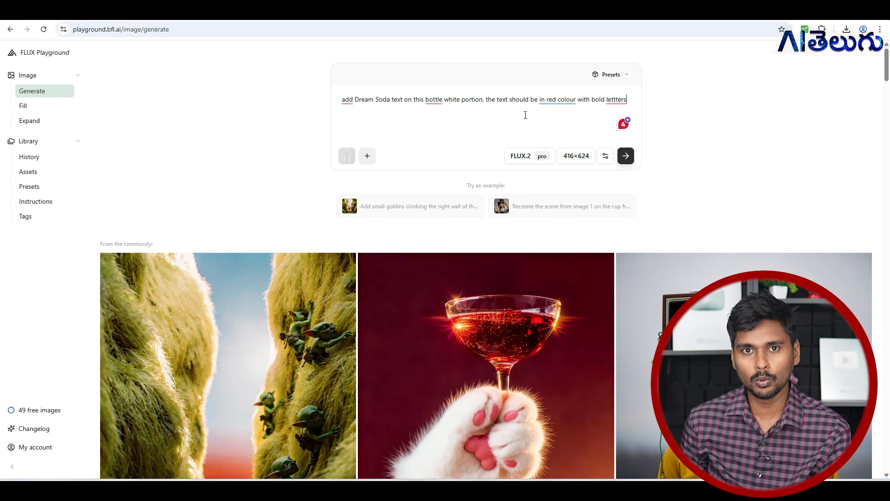
Generate an edit adding "Dream Soda" in bold red letters on the bottle's white portion, with a width of 1280 and an increased height
click(453, 135)
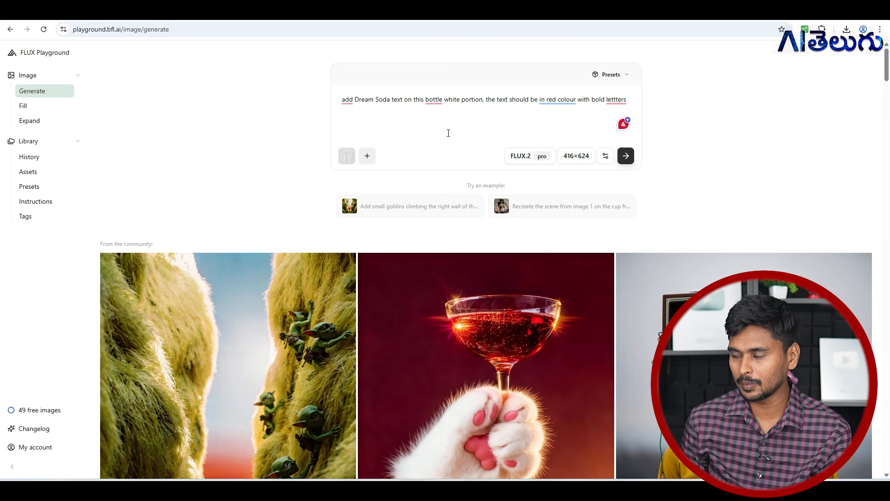
click(605, 155)
drag(558, 200, 583, 199)
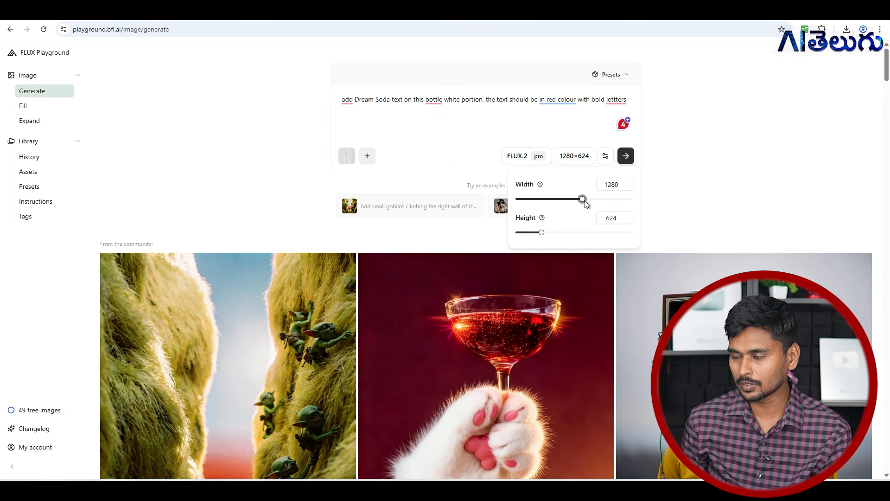
drag(539, 235, 563, 234)
click(625, 156)
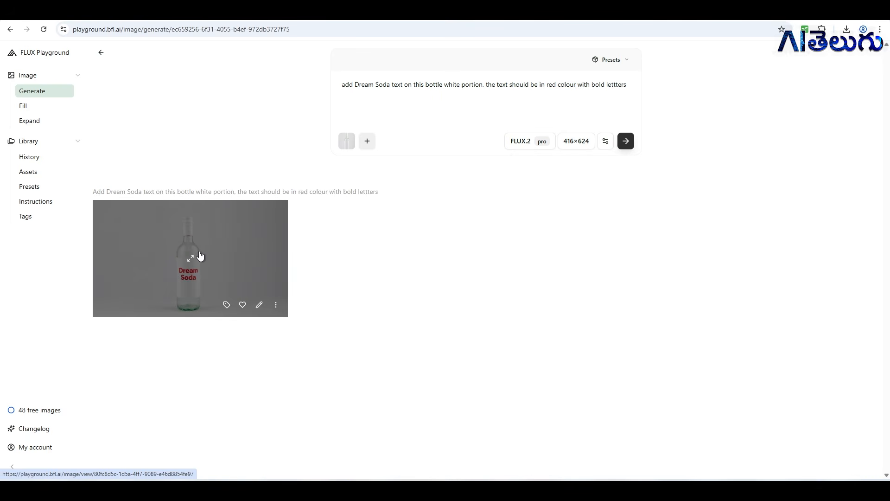
Open the generated Dream Soda bottle image in the comparison view and download it
click(201, 255)
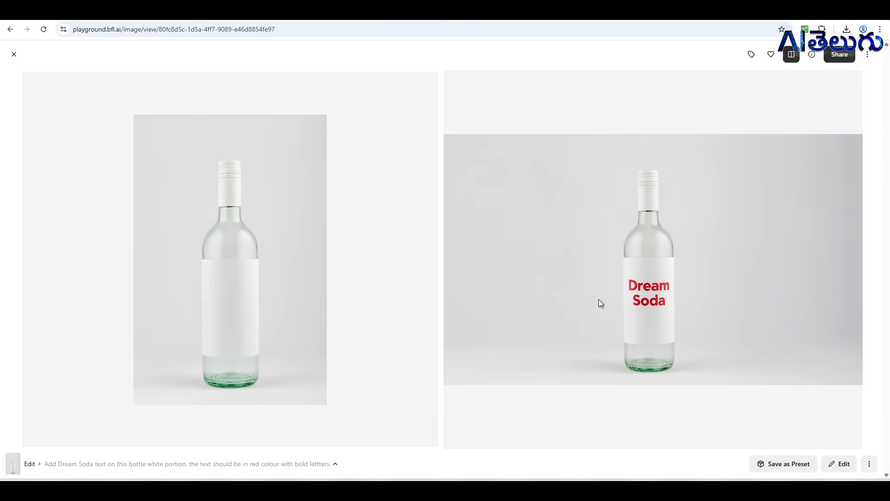
right_click(732, 279)
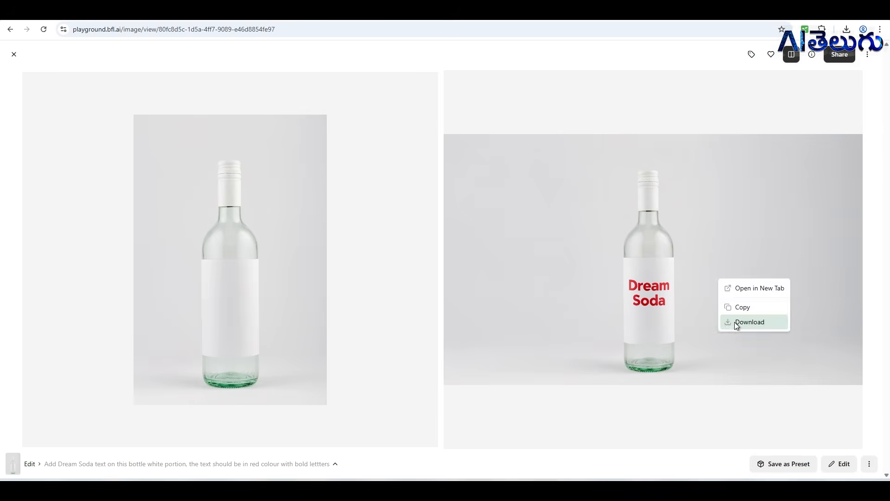
click(735, 321)
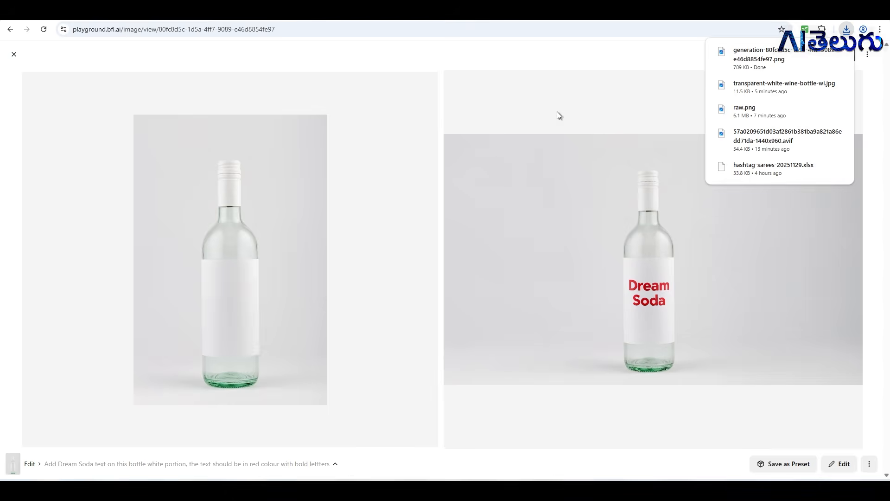
key(Escape)
key(Escape)
In the other playground tab, generate four 1440×848 images of a beautiful woman holding the Dream Soda bottle with its text visible, using the bottle as reference
key(ctrl+Tab)
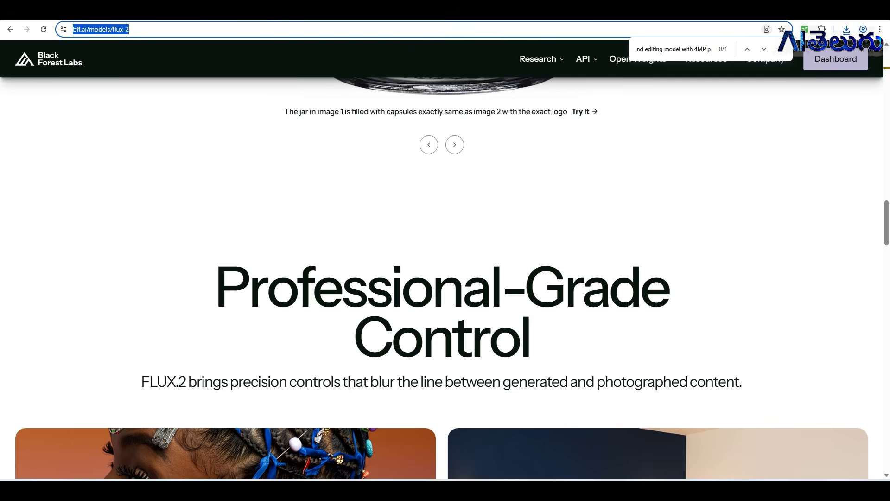
key(ctrl+shift+Tab)
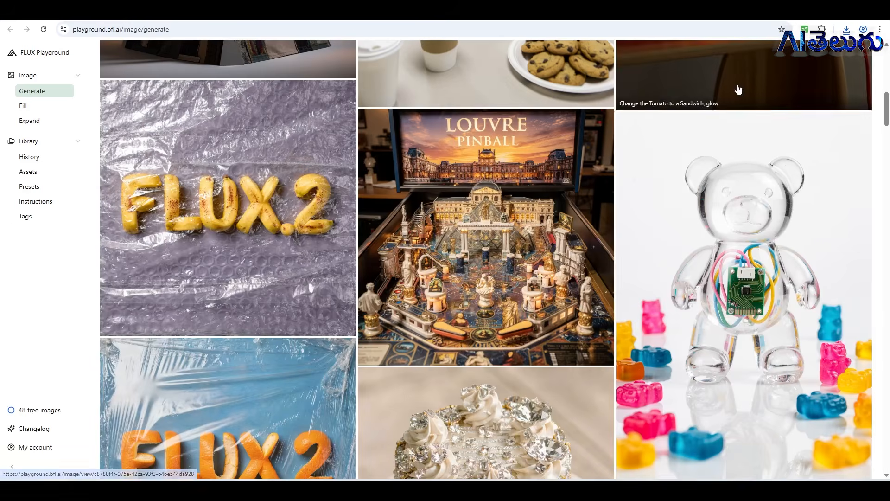
drag(886, 108, 880, 29)
click(347, 155)
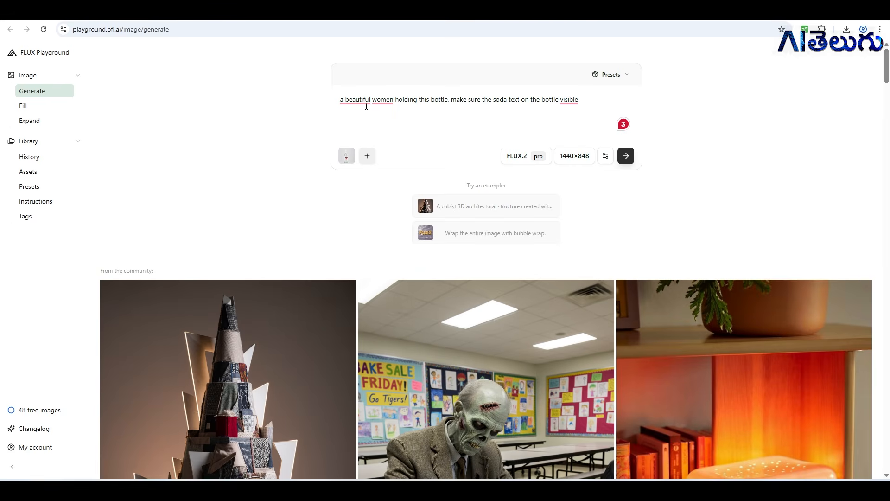
click(629, 156)
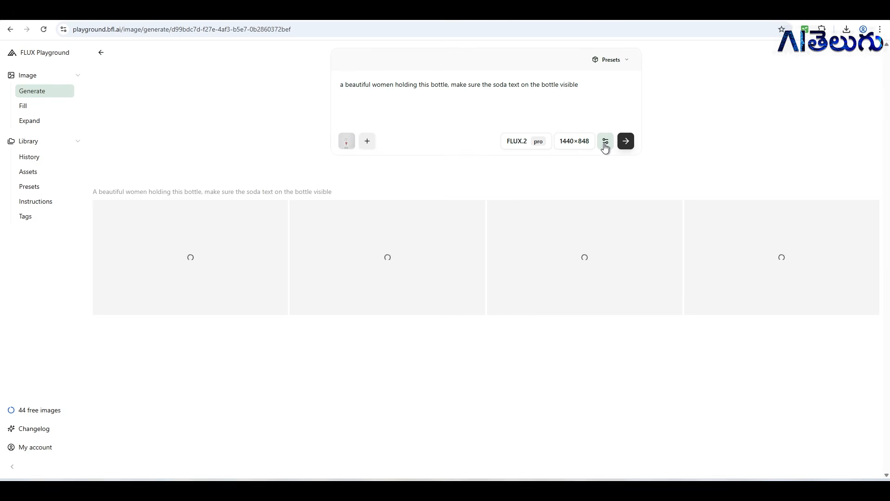
Check the batch size setting and compare the generated images of the woman with the original bottle image
click(605, 146)
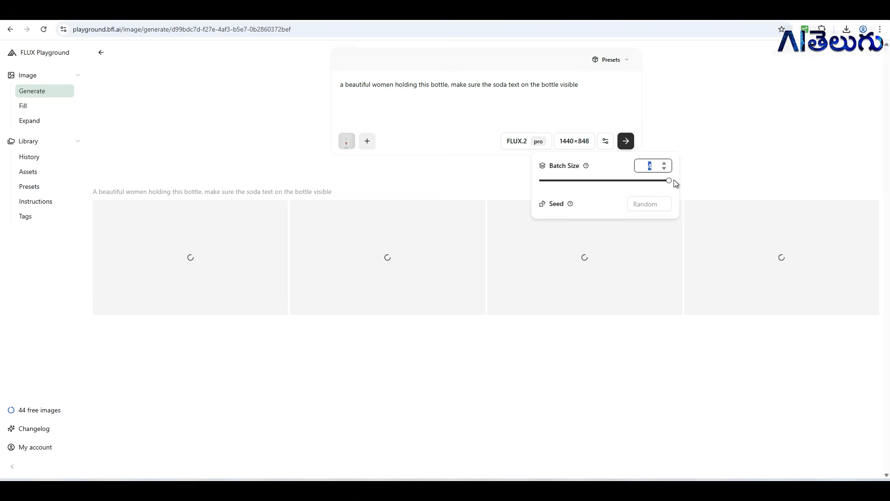
click(803, 257)
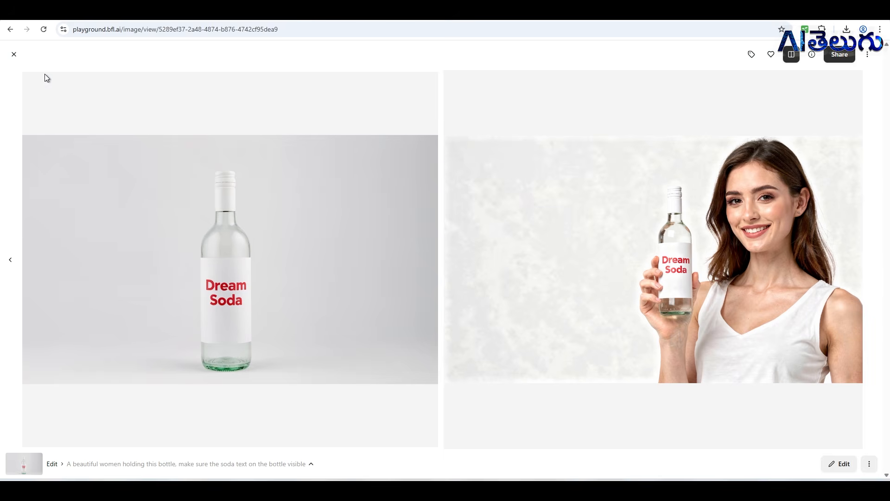
click(10, 260)
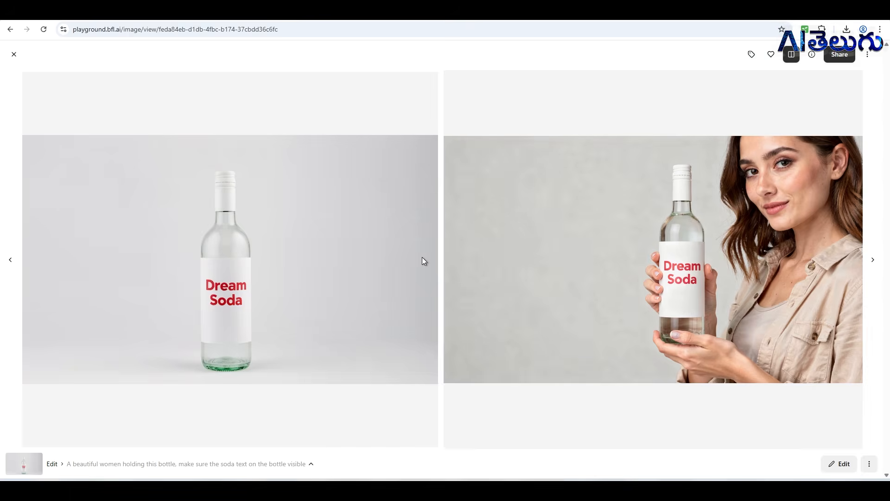
key(Escape)
Clear the bottle prompt and replace the reference image with the tesla-model-y picture
drag(580, 84, 244, 37)
key(BackSpace)
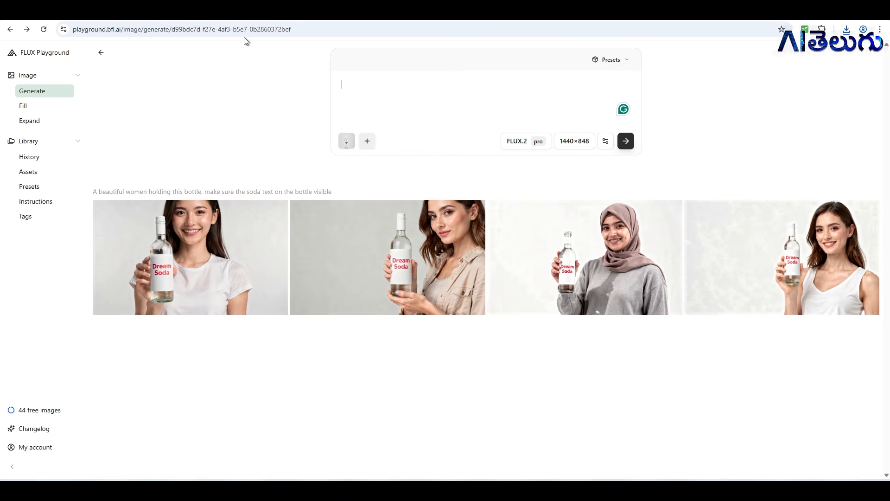
click(347, 141)
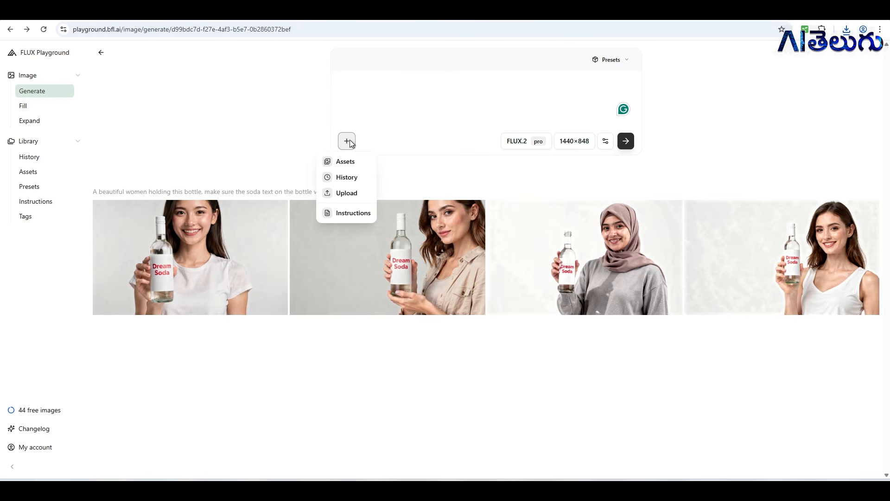
click(350, 193)
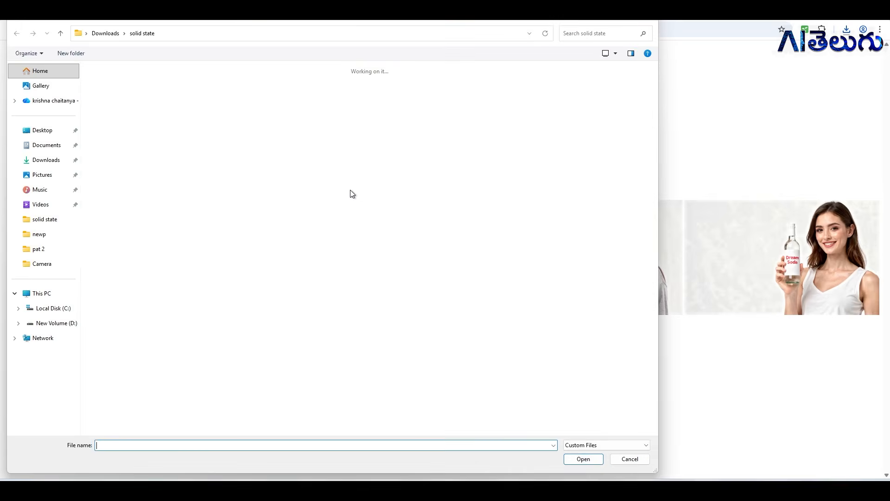
click(173, 171)
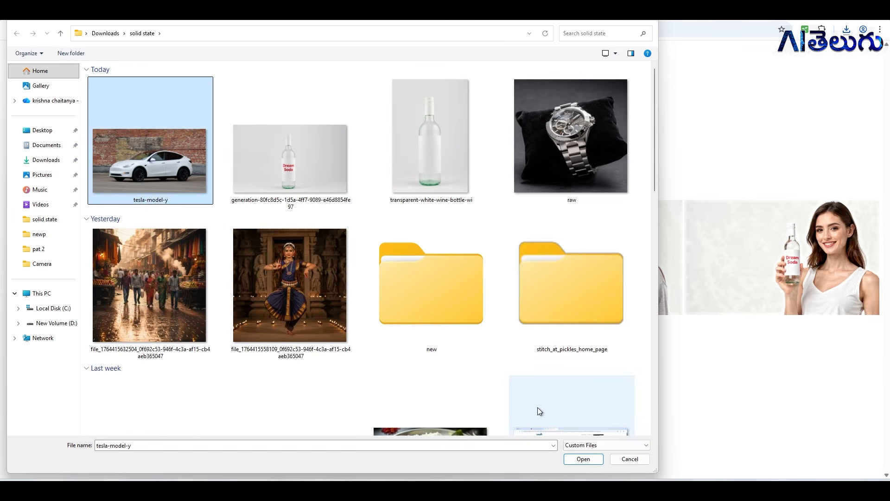
click(597, 460)
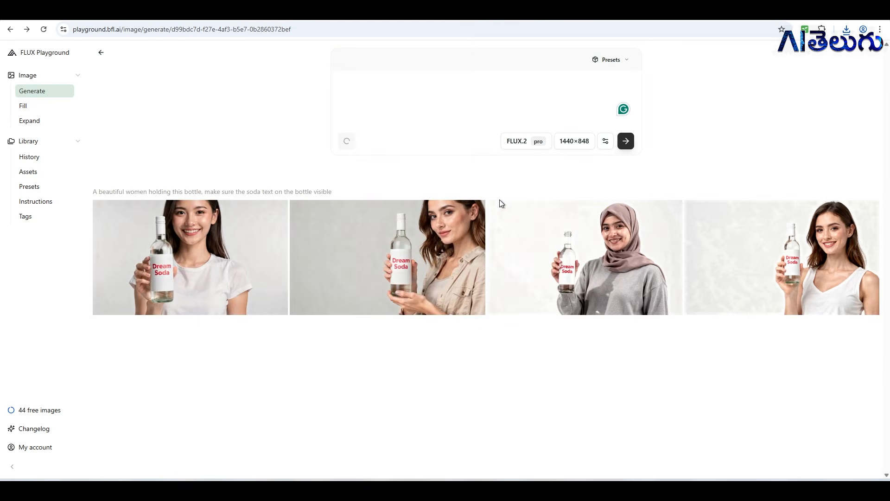
Add DSC02963 as the second reference and enter a prompt placing that person full-body next to the Tesla car, keeping the face the same
click(243, 224)
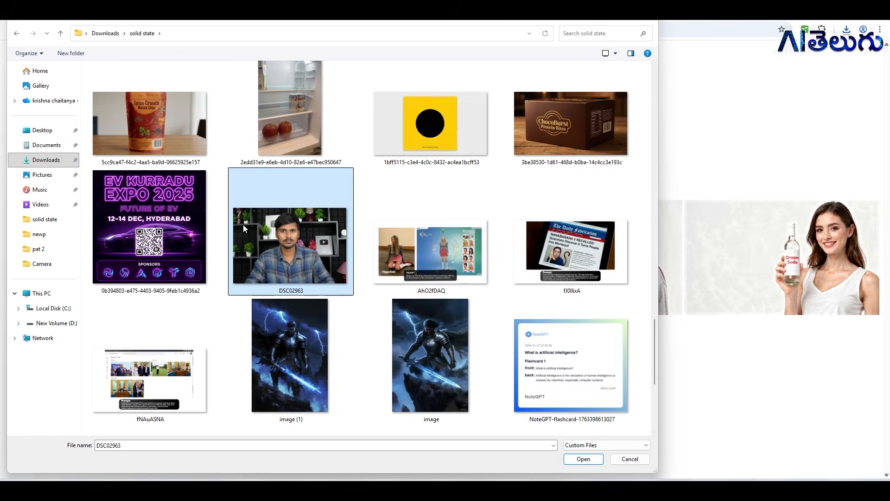
click(598, 458)
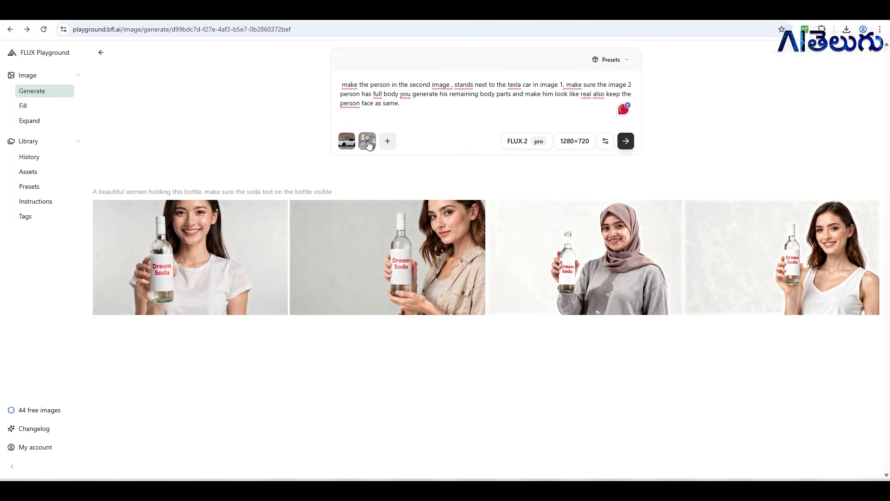
click(481, 123)
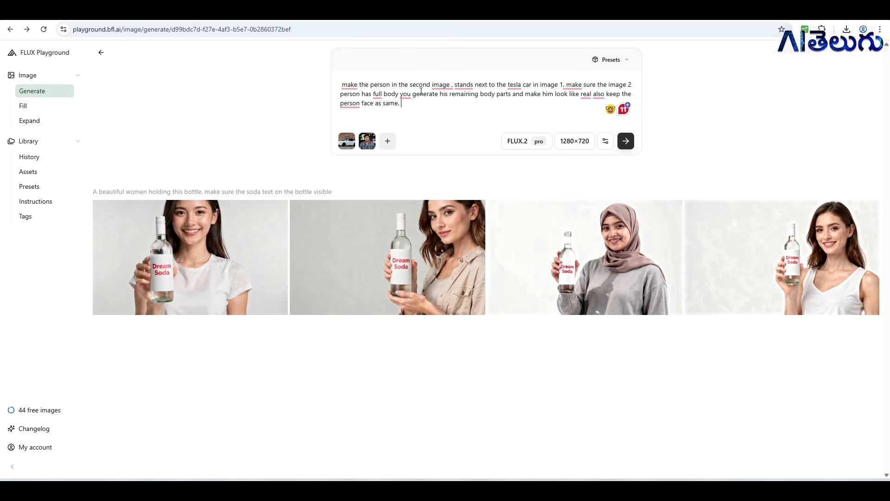
mouse_move(368, 143)
Set the output dimensions to 1632×1216 and the batch size to 2
click(577, 141)
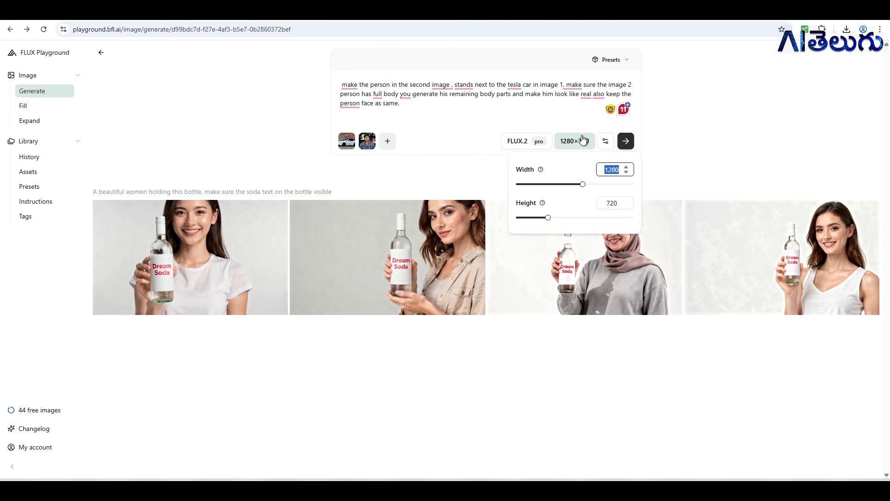
drag(585, 184, 607, 188)
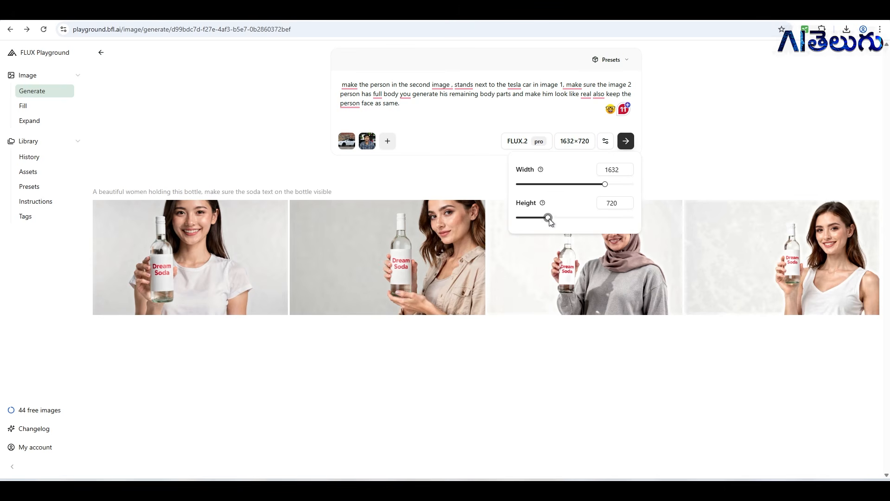
drag(549, 217, 579, 218)
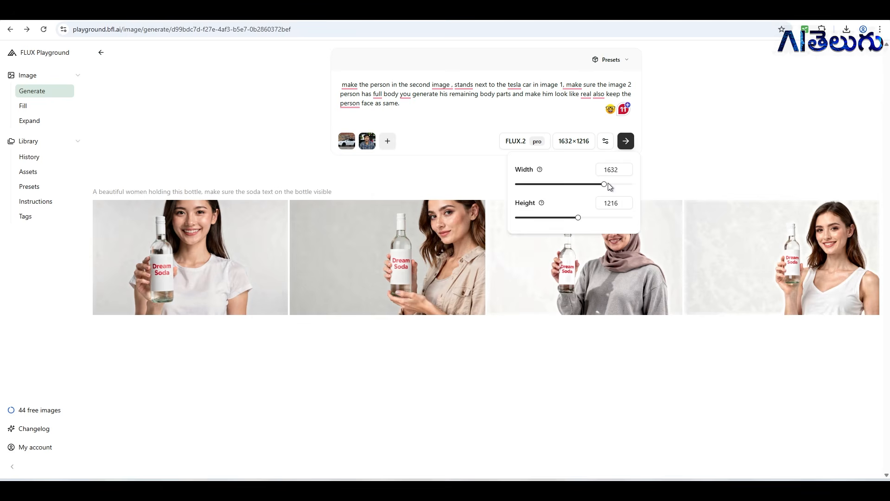
click(605, 141)
double_click(652, 166)
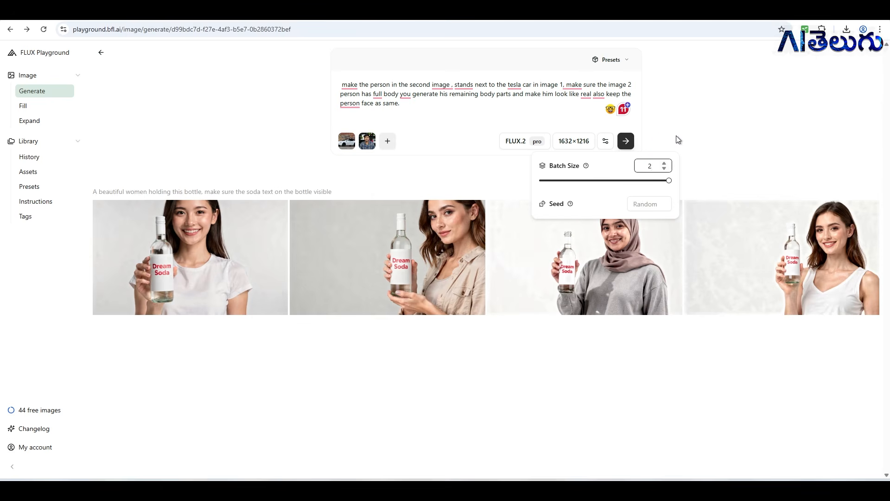
Generate the images of the man beside the Tesla, compare them with the references, and download the second result
click(658, 139)
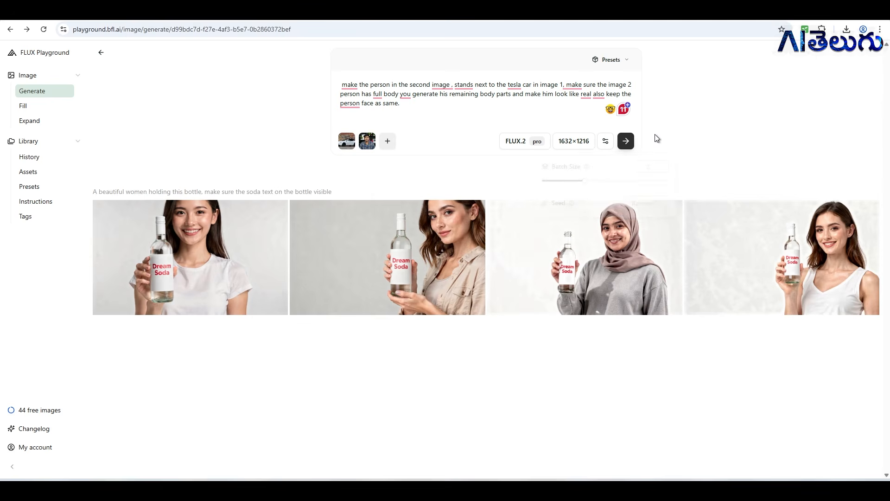
click(623, 142)
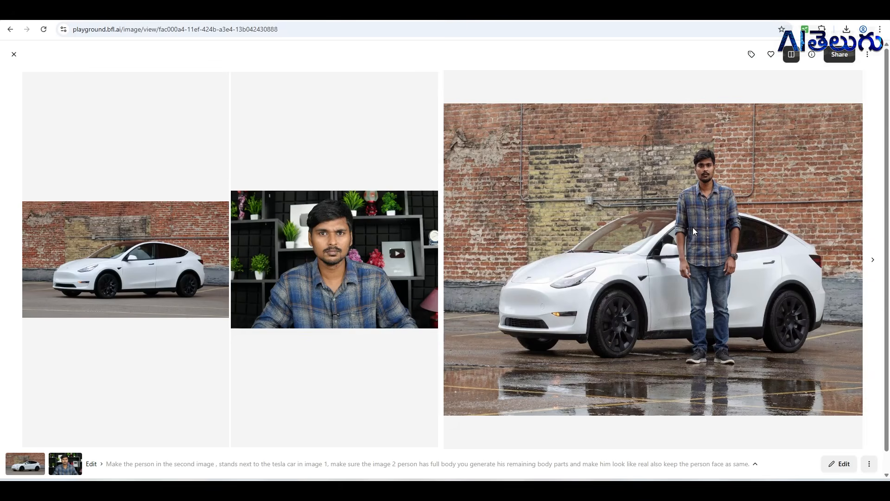
click(14, 54)
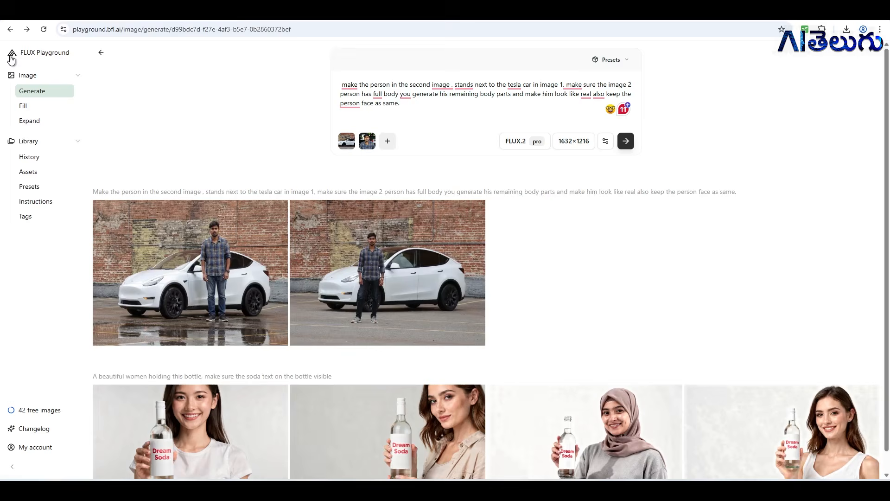
click(362, 244)
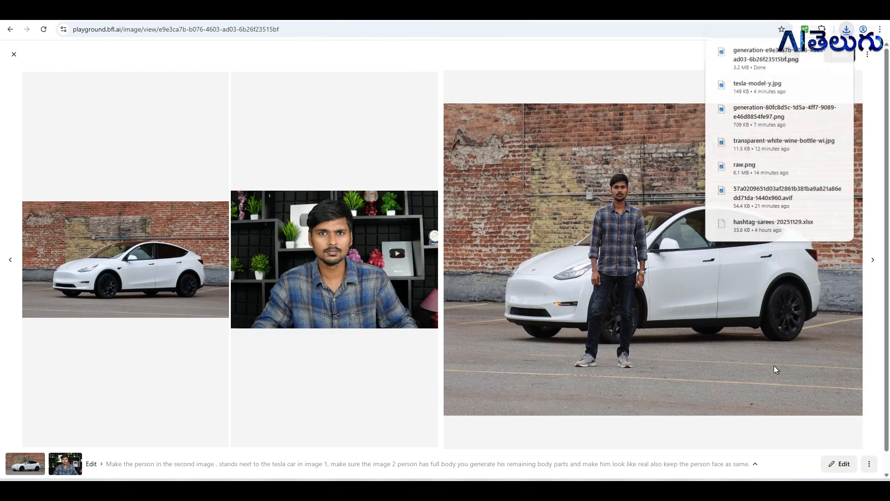
click(288, 94)
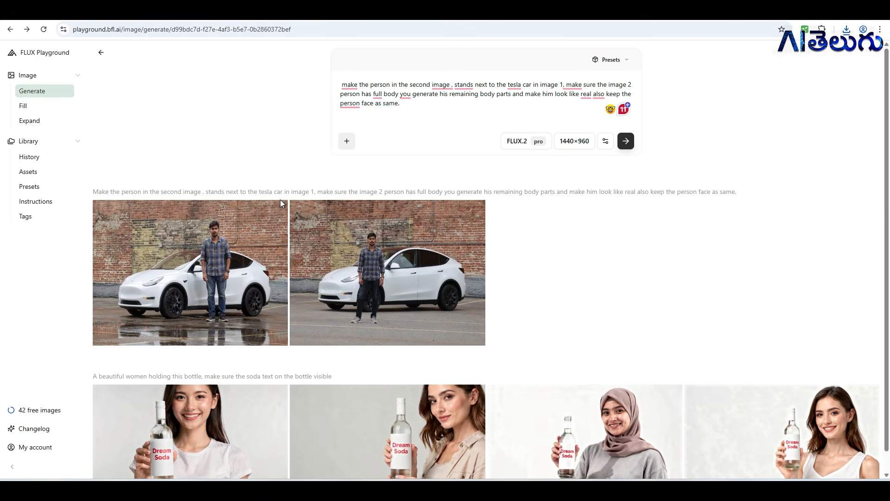
Replace the Tesla prompt with one for riding the white horse, using pexels-photo-1996333 and the man's portrait as references
drag(429, 105, 299, 76)
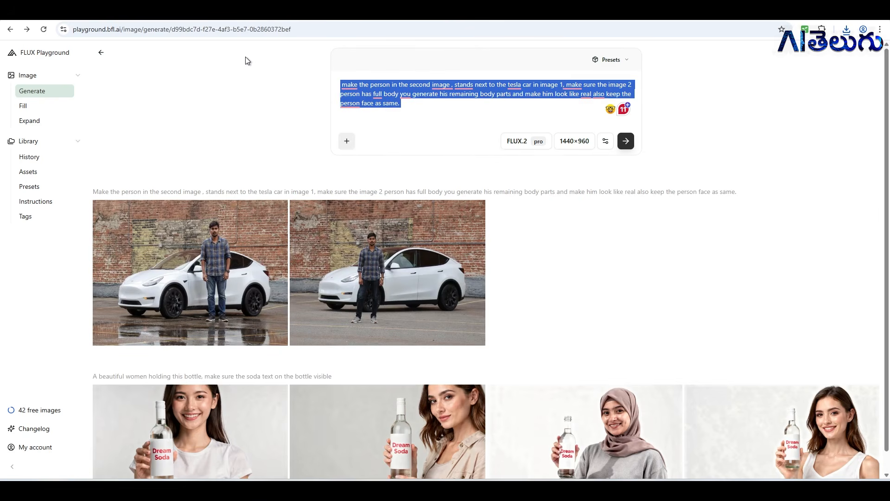
click(346, 141)
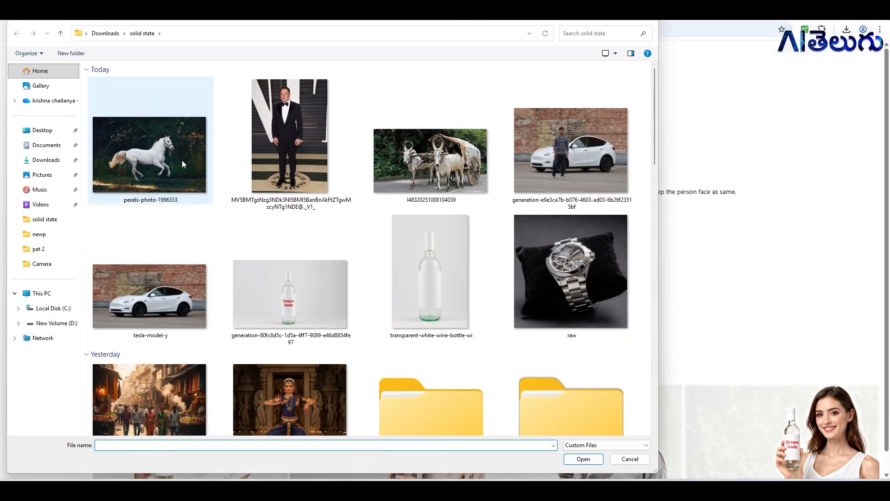
click(583, 458)
click(367, 141)
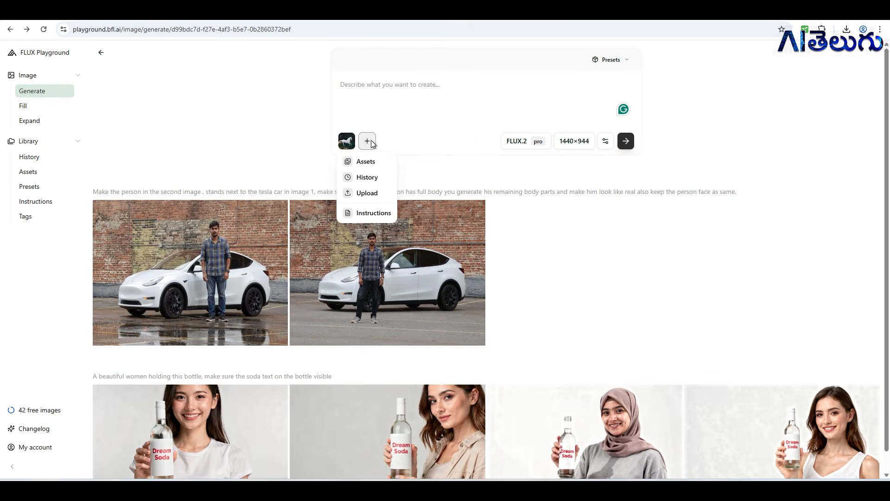
click(369, 191)
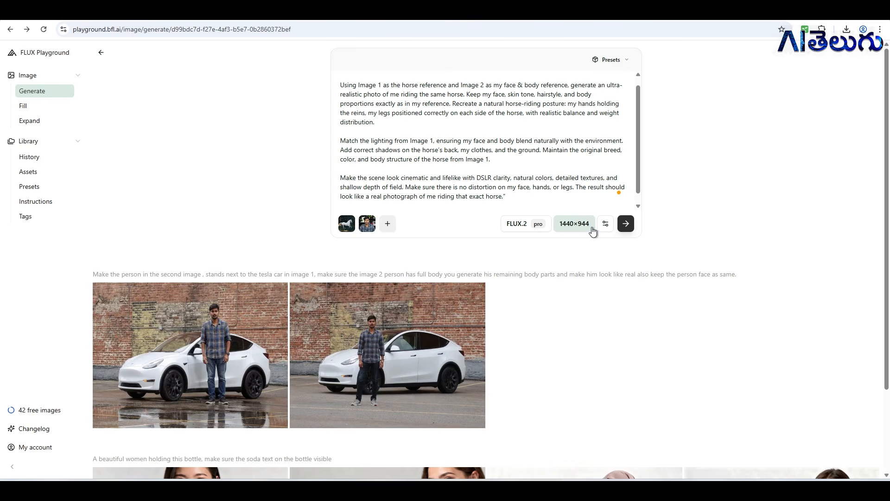
Check the output dimensions and generate the horse-riding images
click(578, 225)
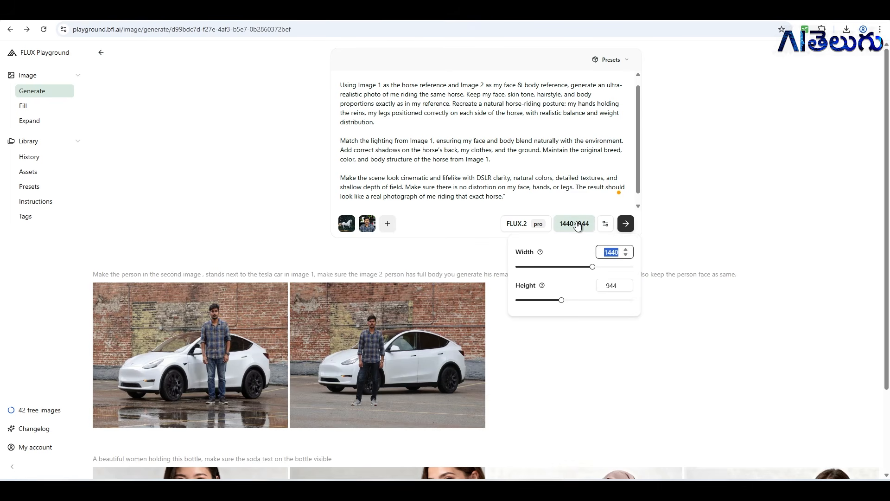
click(470, 220)
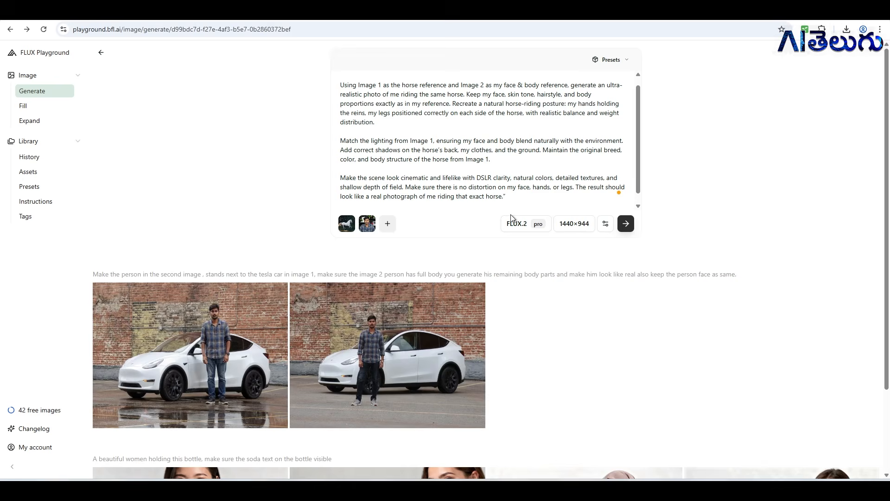
click(625, 224)
Clear the horse prompt, load the Elon Musk picture and the man's portrait as references, and set the dimensions to 2048×1504
key(ctrl+a)
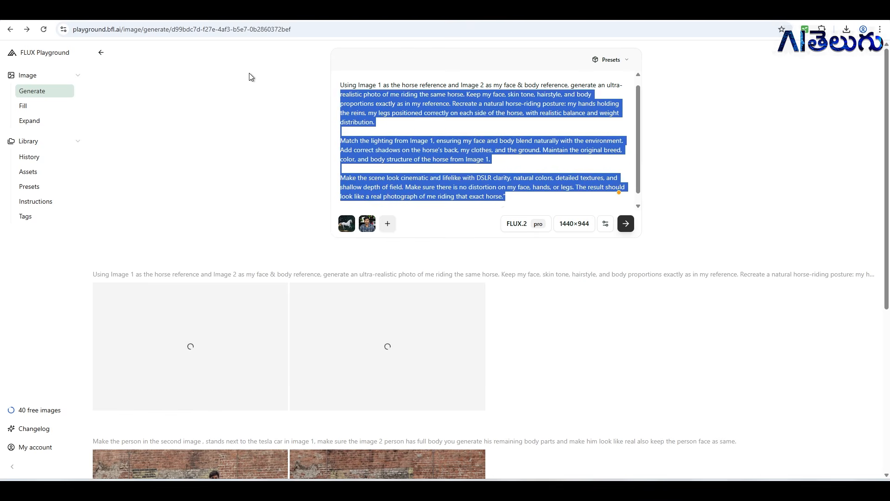
key(BackSpace)
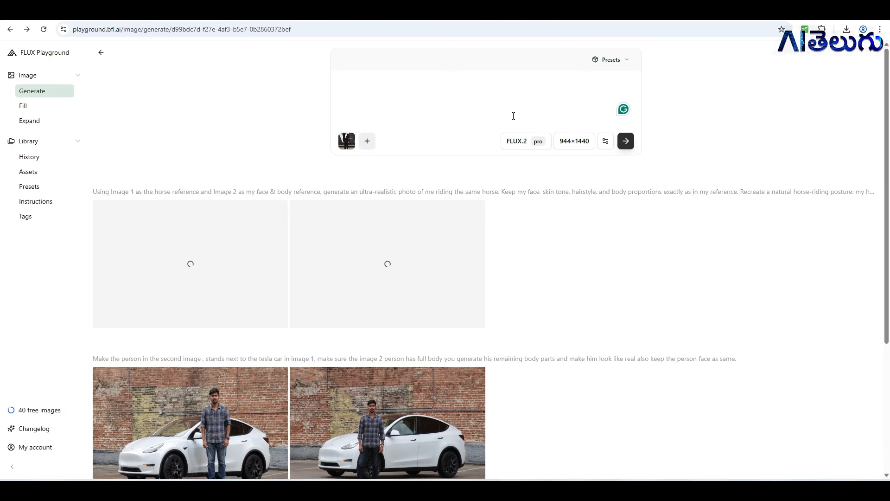
click(573, 141)
drag(558, 184, 642, 184)
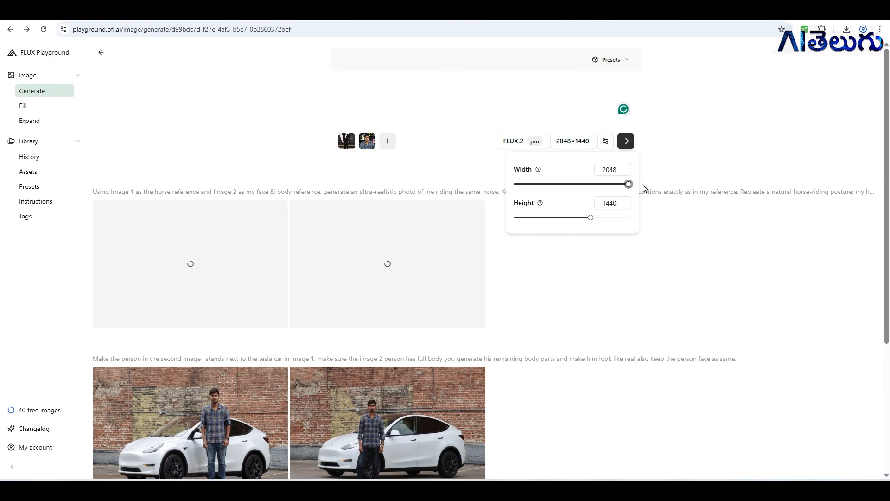
drag(593, 211, 595, 215)
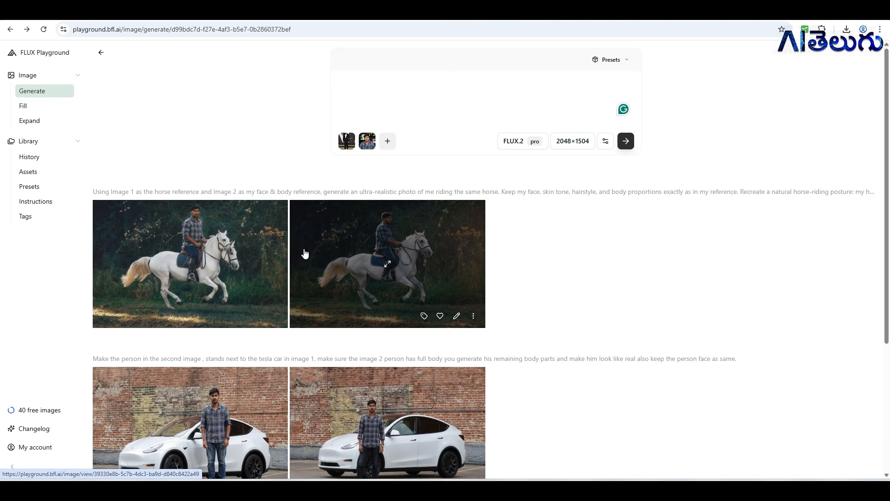
Inspect both horse-riding results against the references and download the second one
click(388, 263)
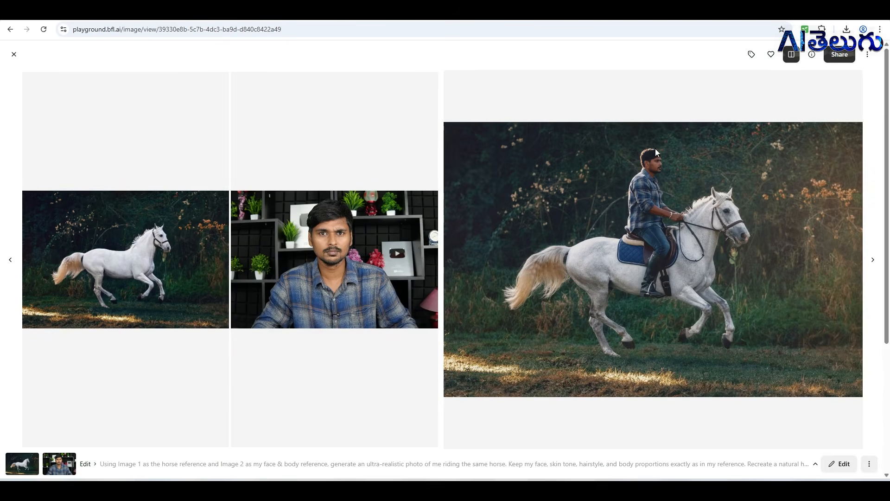
click(644, 228)
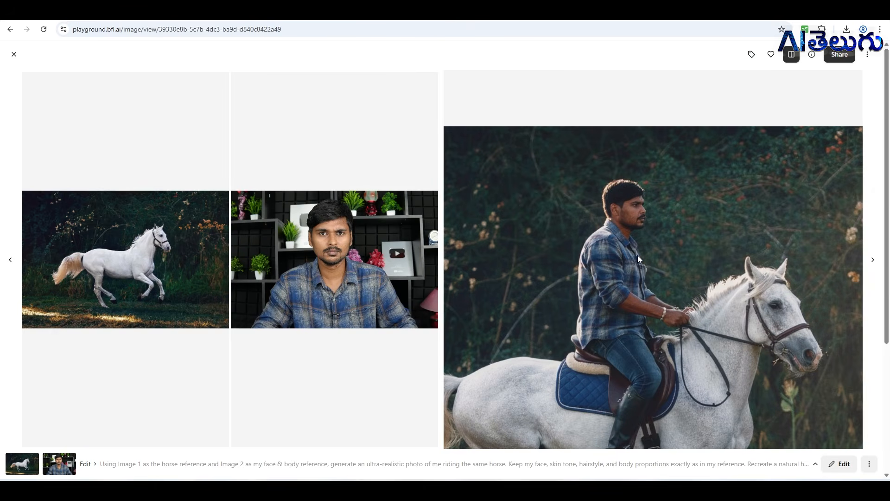
click(867, 54)
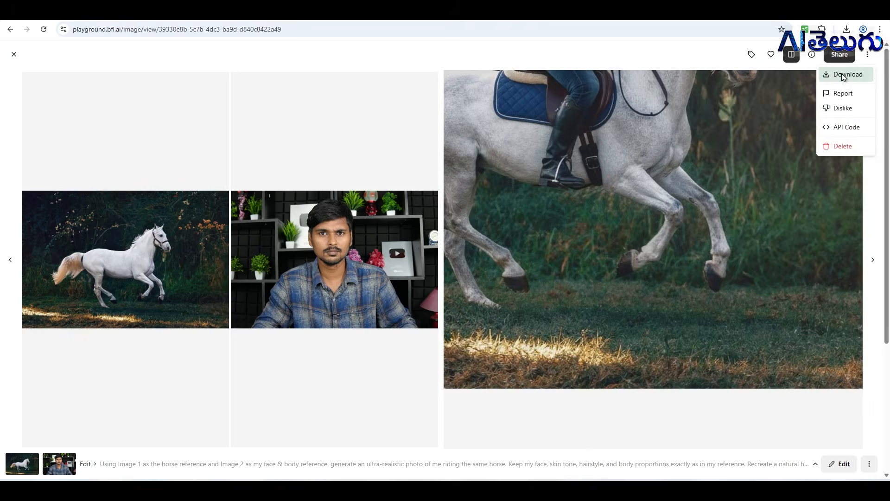
click(841, 73)
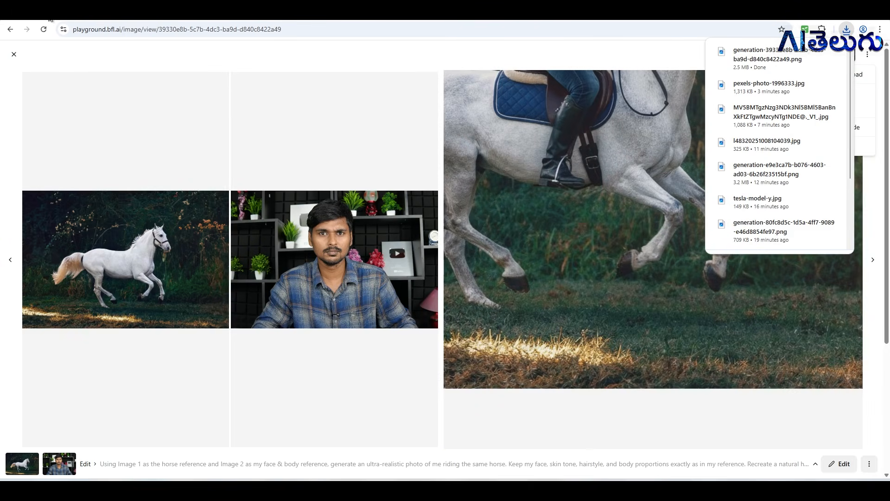
key(Left)
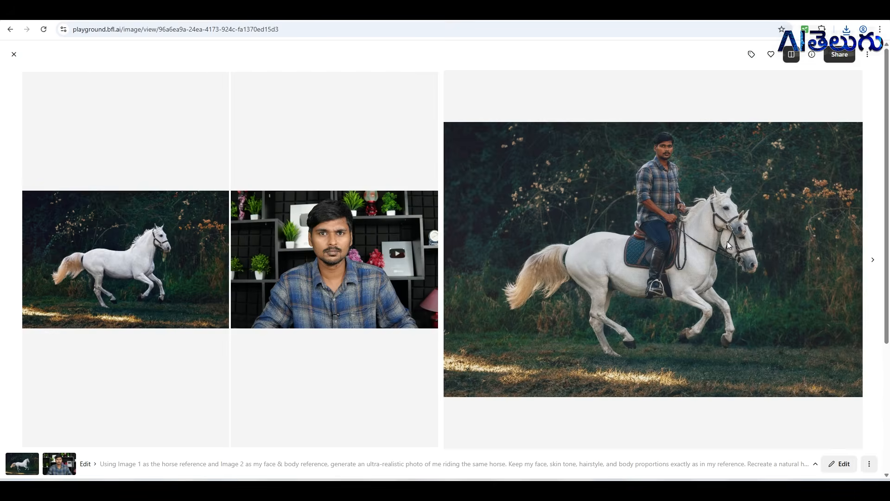
key(Escape)
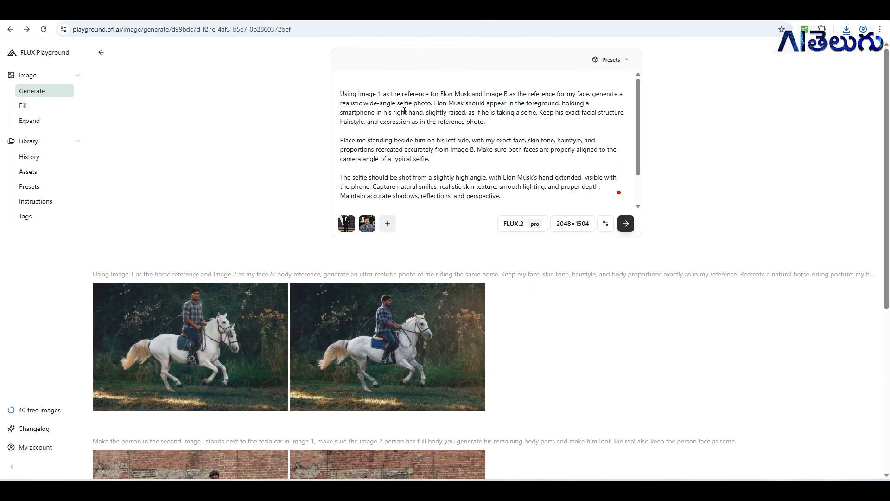
Enter the Elon Musk selfie prompt, change its first "Image B" to "Image 2", and generate the images
mouse_move(346, 225)
double_click(505, 94)
text(2)
double_click(506, 94)
text(2)
drag(638, 139, 638, 168)
drag(638, 170, 640, 192)
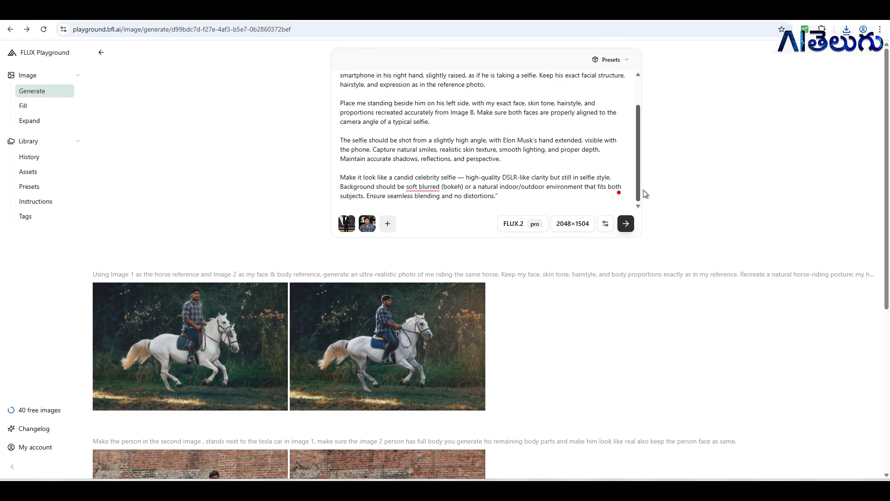
click(626, 228)
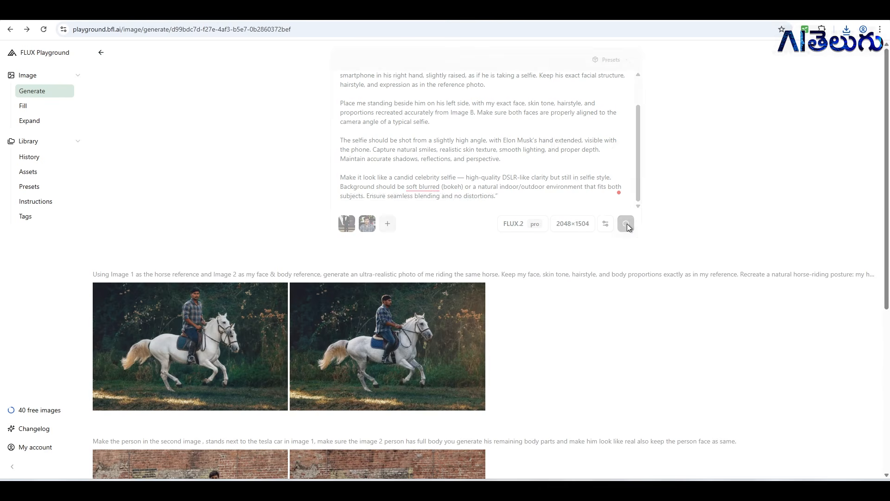
Add the bullock cart picture as the second reference after the man's portrait and enter a prompt for him riding the cart
click(373, 144)
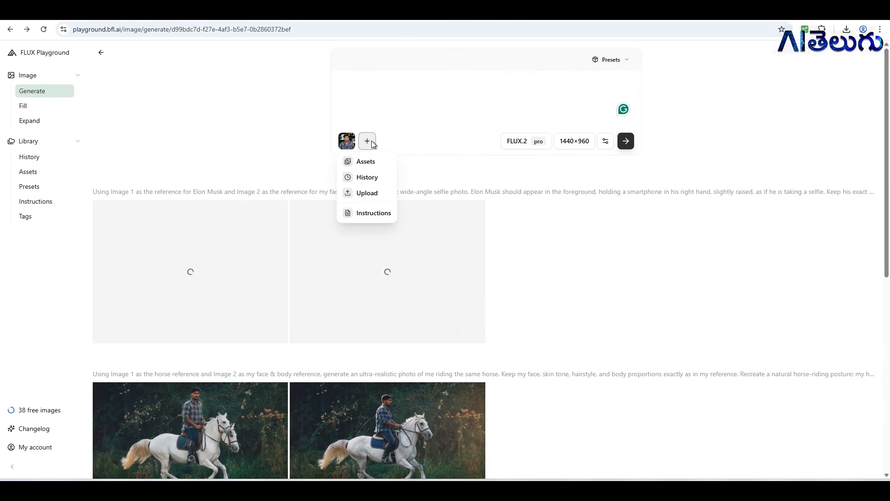
click(370, 193)
click(582, 458)
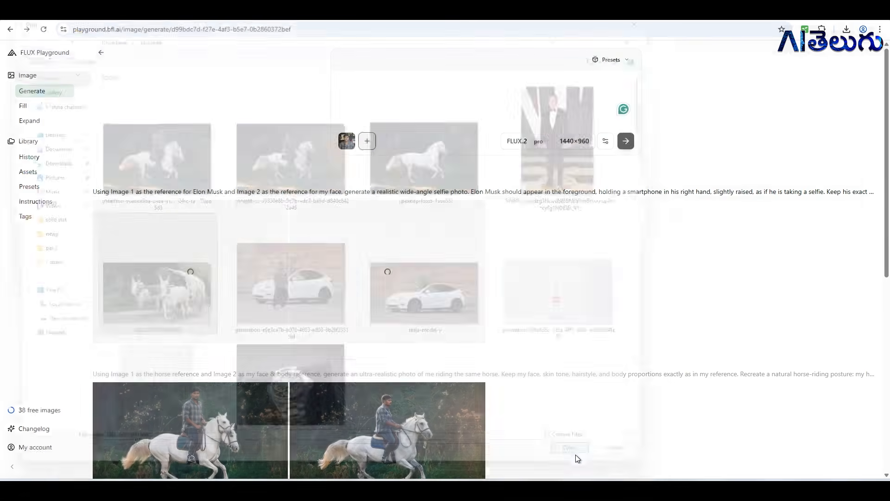
Download the first Elon Musk selfie result and compare the second one with the reference images
click(222, 327)
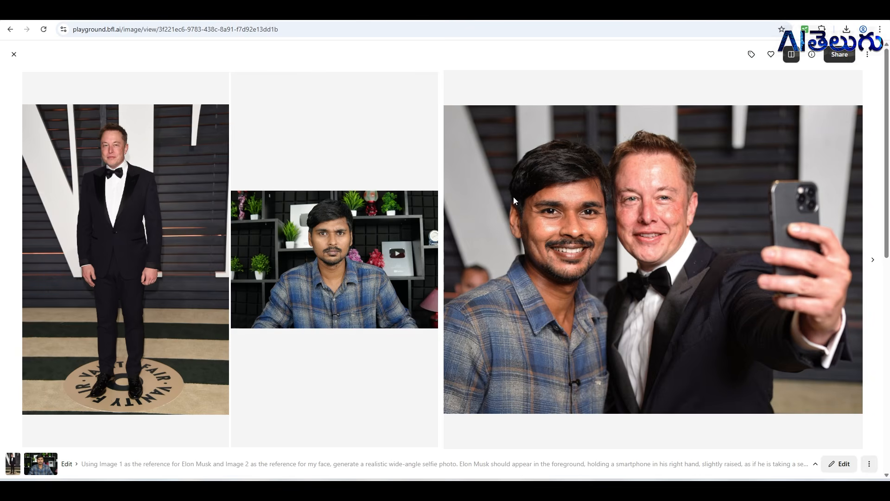
click(867, 54)
click(847, 76)
click(13, 55)
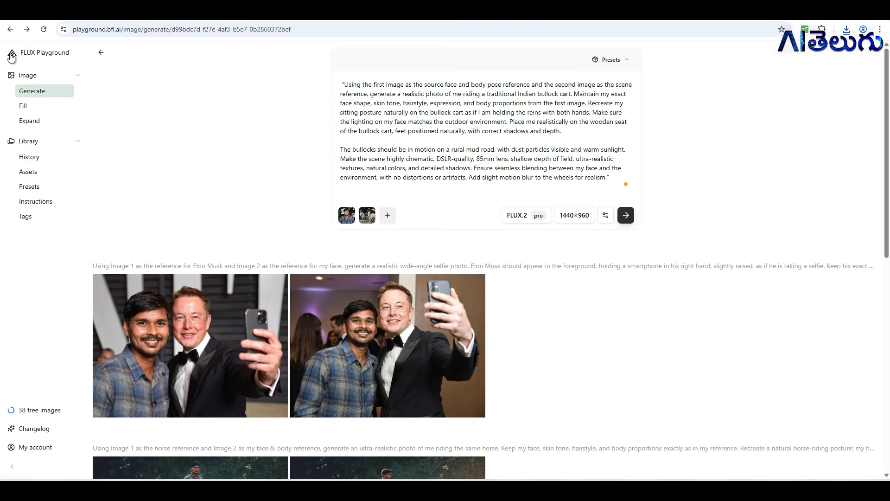
click(329, 311)
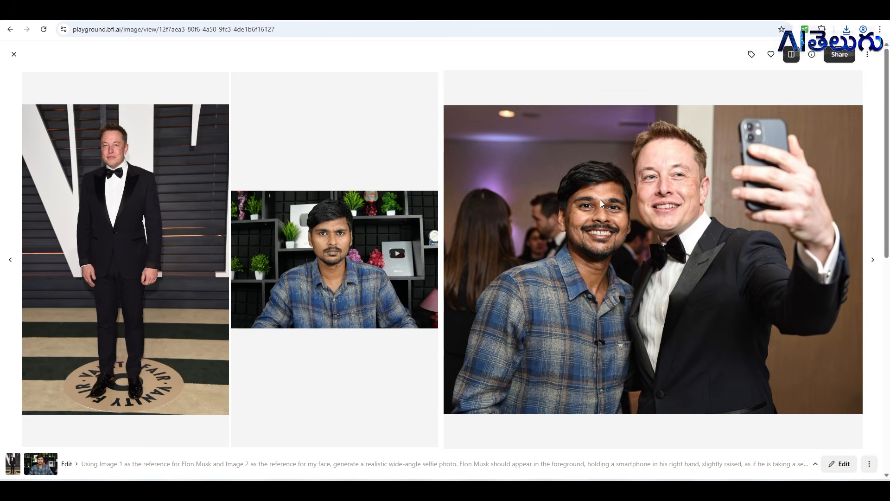
key(Escape)
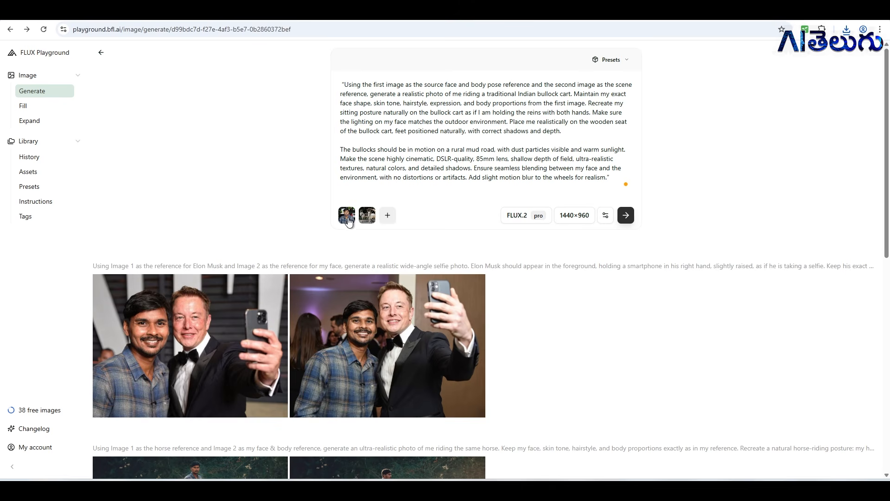
Generate the bullock cart riding images from the portrait and cart references
mouse_move(350, 219)
click(626, 215)
Remove both references and generate an eco-friendly juice bottle labelled "GREEN BERRY JUICE – 100% Natural – No Sugar Added"
click(347, 215)
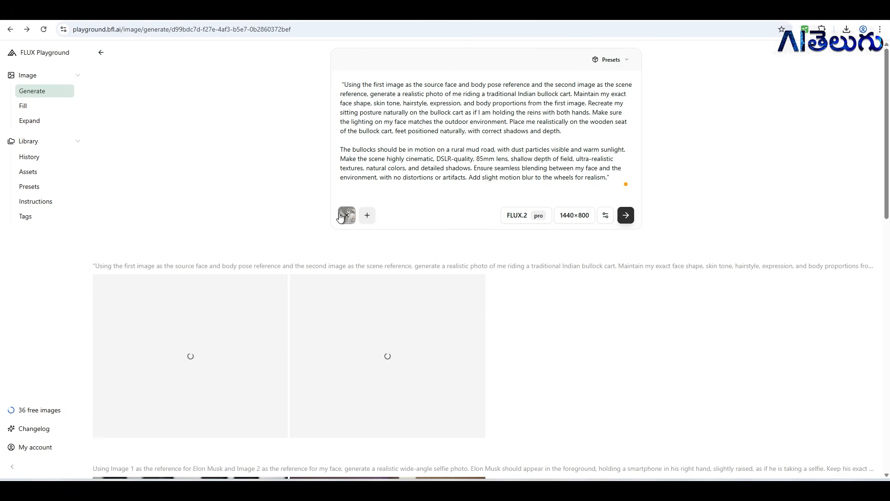
click(347, 215)
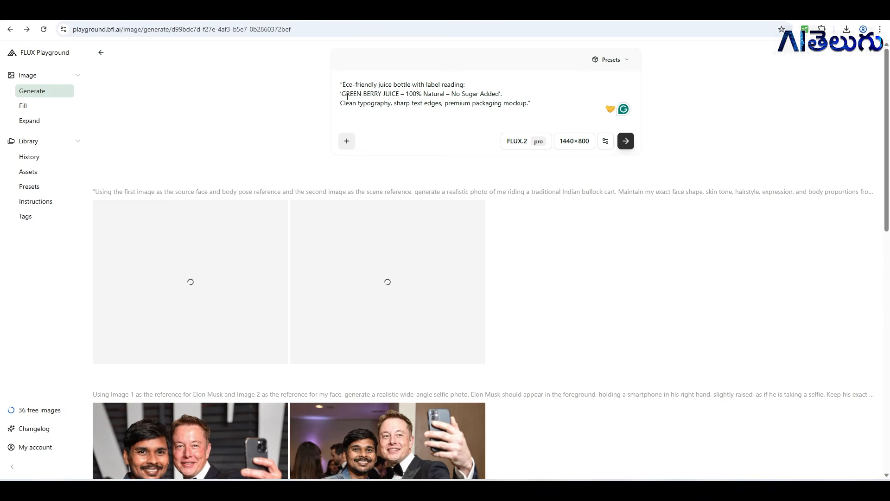
drag(345, 94, 391, 95)
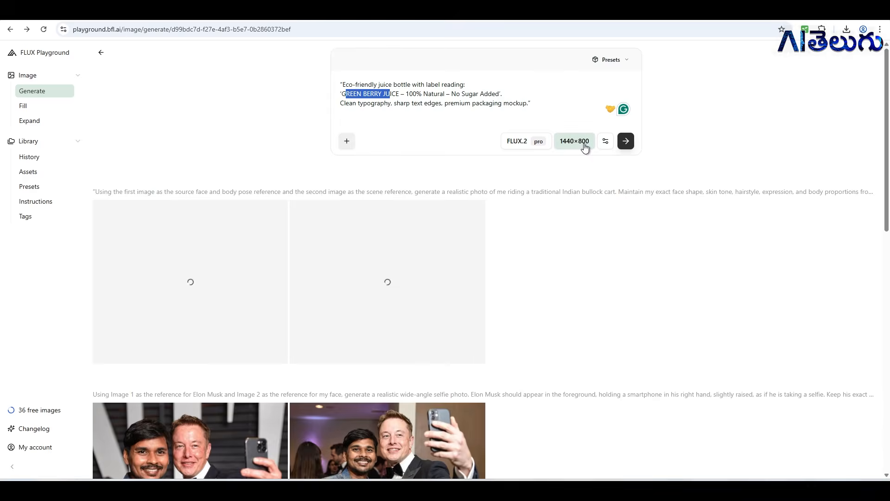
click(624, 141)
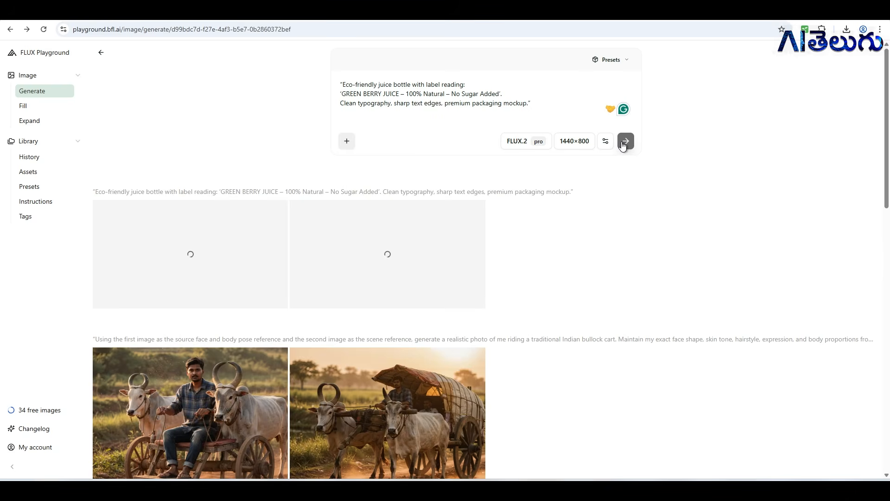
Compare the generated bullock cart images with the portrait and cart references
click(216, 372)
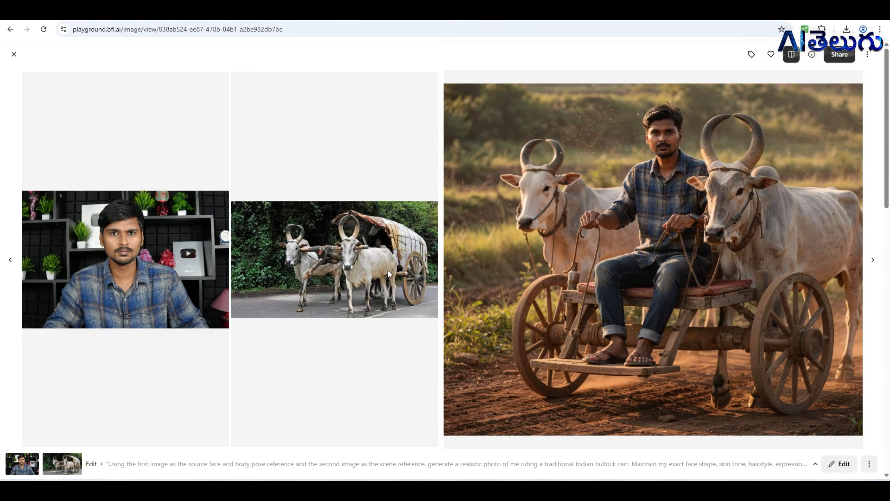
click(14, 54)
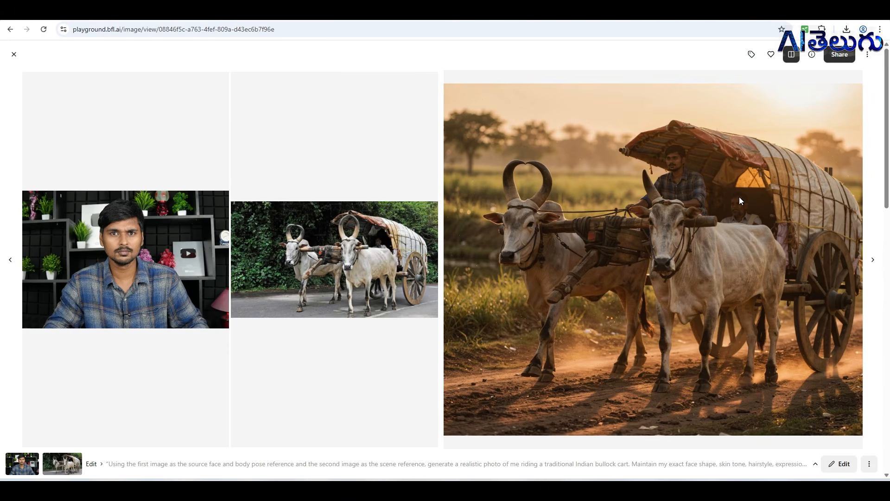
Download the generated image of the covered bullock cart at sunset and return to the results
click(866, 54)
click(847, 77)
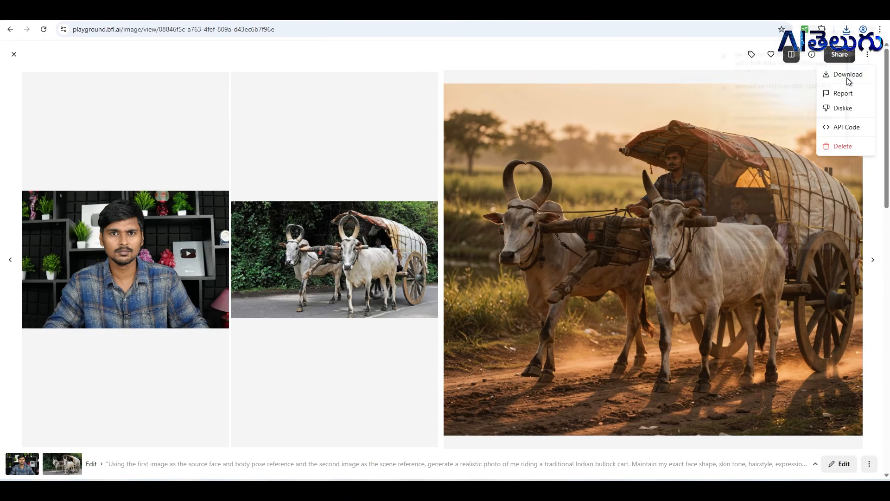
click(14, 55)
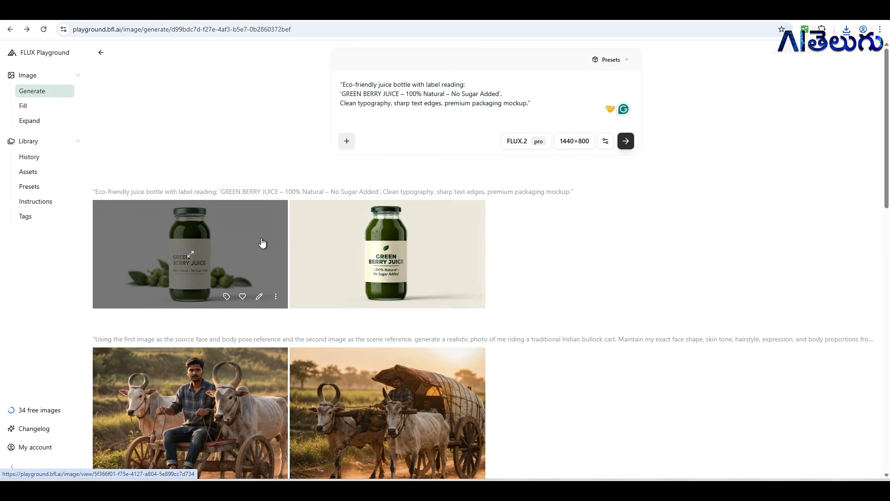
Open the first green berry juice bottle result and download it
click(227, 241)
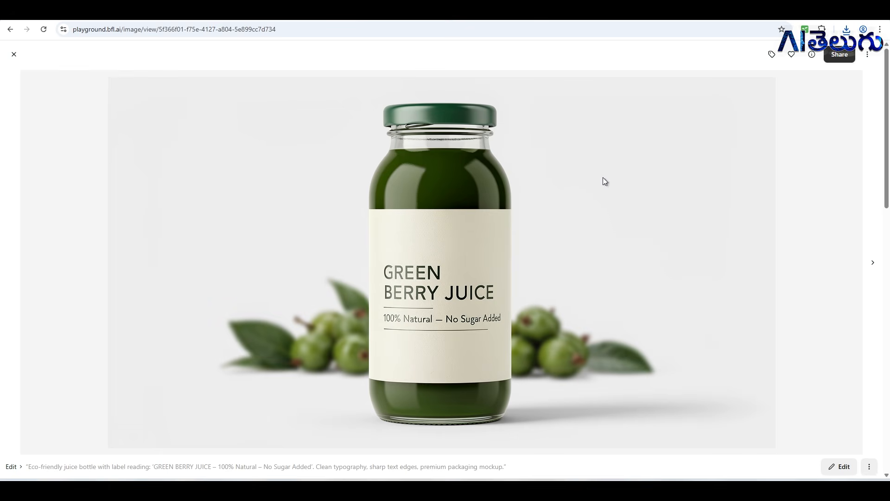
click(867, 54)
click(846, 75)
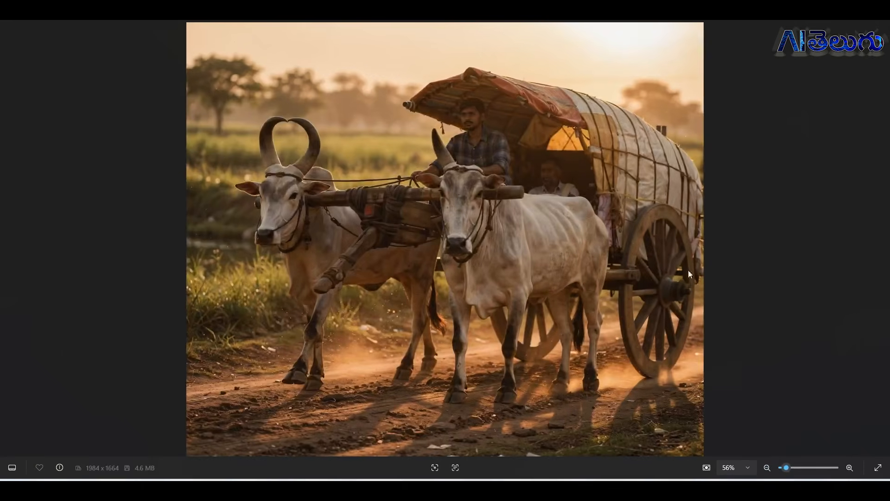
Examine the downloaded covered bullock cart image in the image viewer, checking the driver's face, the bulls and the cart up close
drag(786, 466, 788, 467)
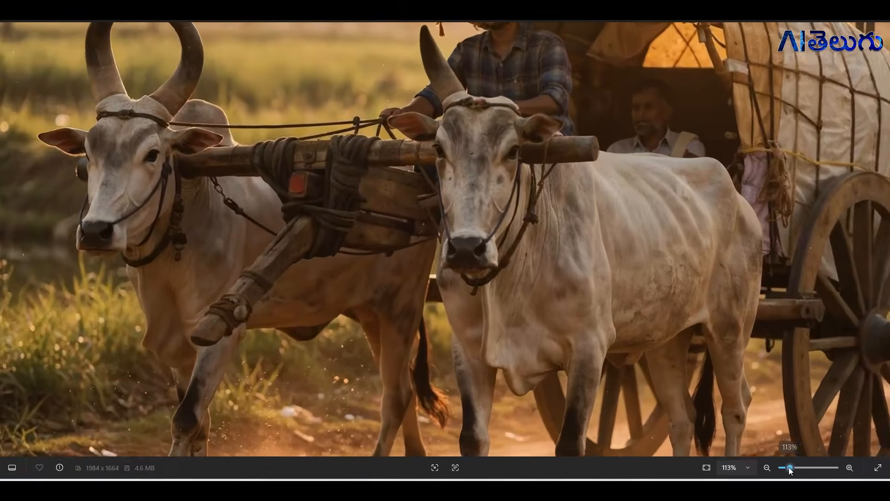
scroll(445, 239, up, 3)
scroll(508, 304, down, 5)
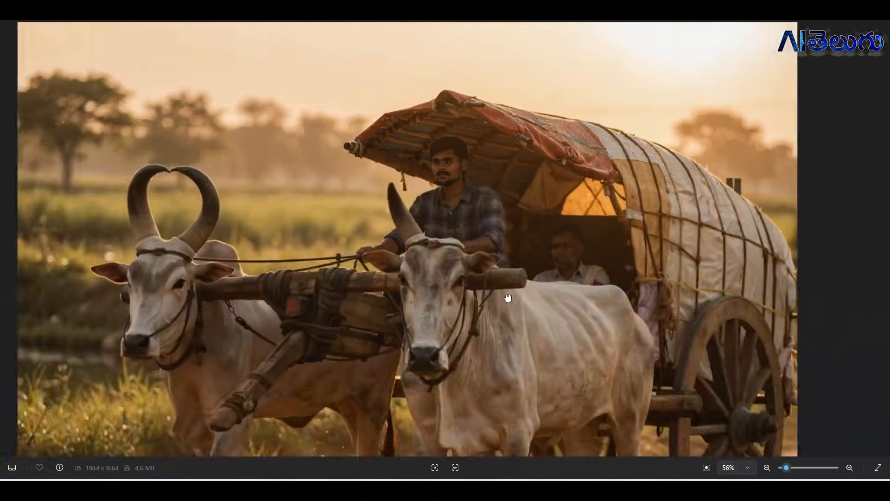
scroll(512, 229, up, 3)
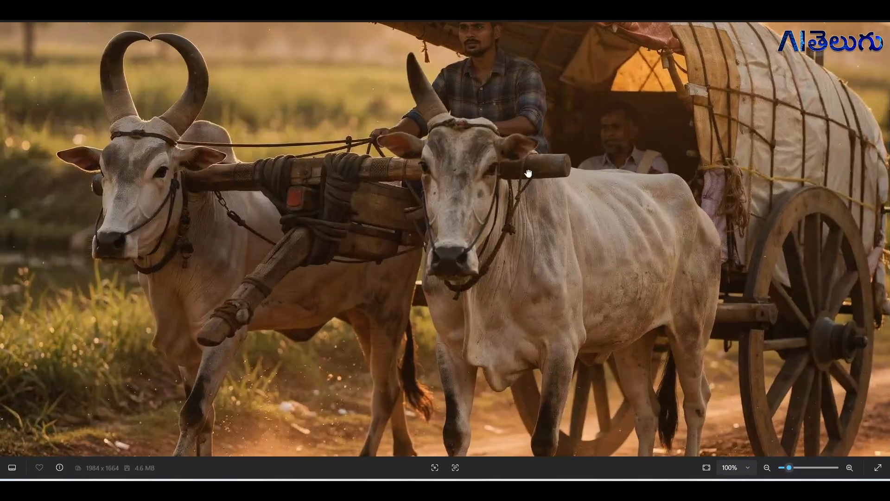
scroll(519, 176, up, 2)
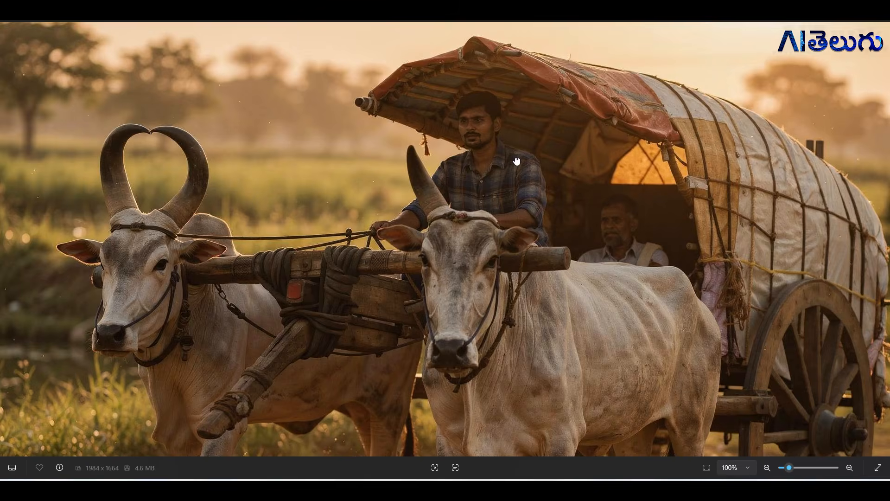
scroll(513, 165, down, 2)
scroll(486, 101, down, 3)
scroll(487, 101, down, 4)
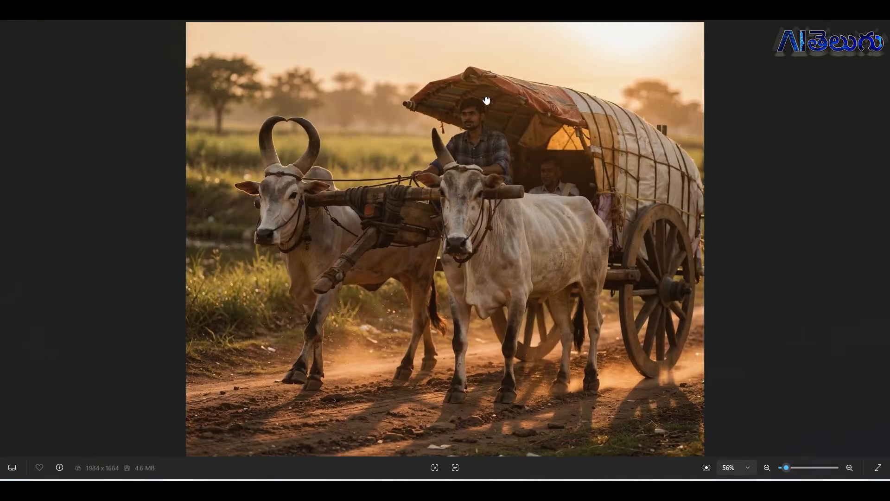
scroll(341, 123, up, 3)
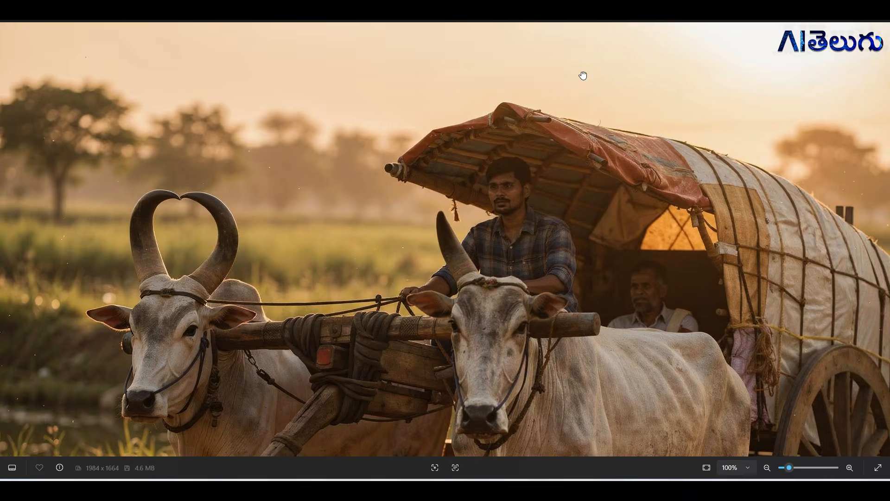
scroll(582, 75, down, 3)
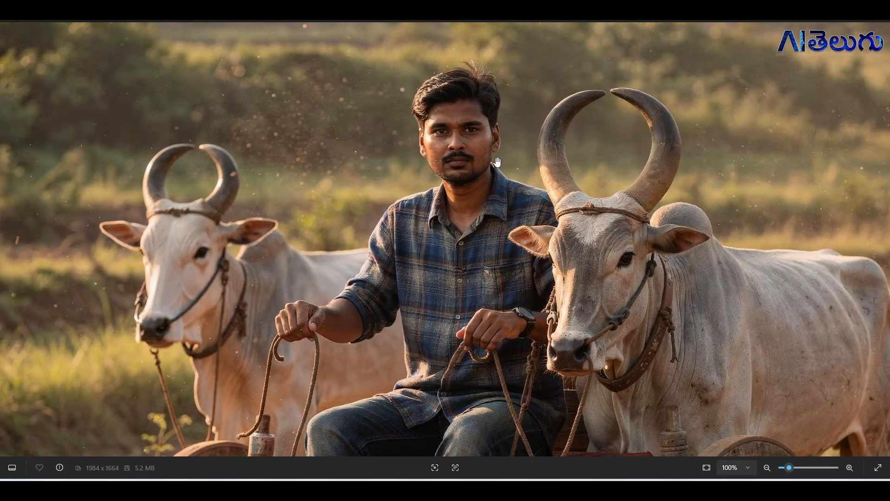
Inspect the other bullock cart image, with the rider seated between the bulls, both up close and whole
drag(497, 161, 510, 41)
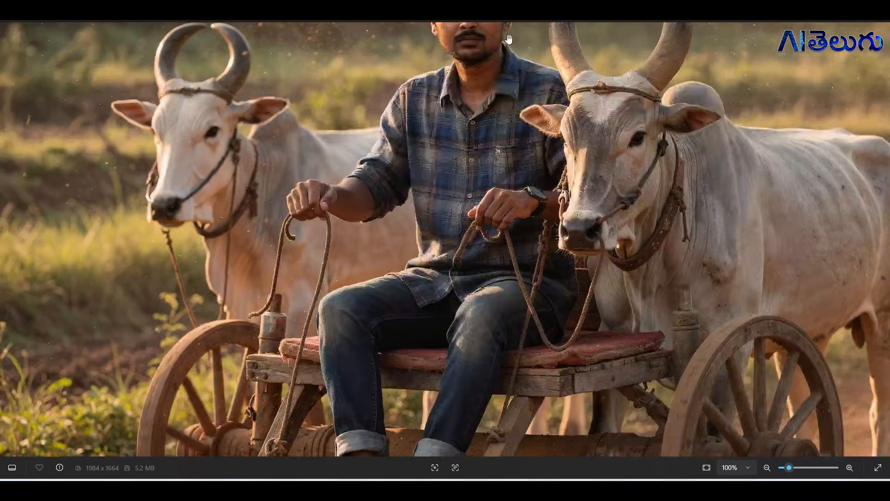
scroll(441, 233, down, 3)
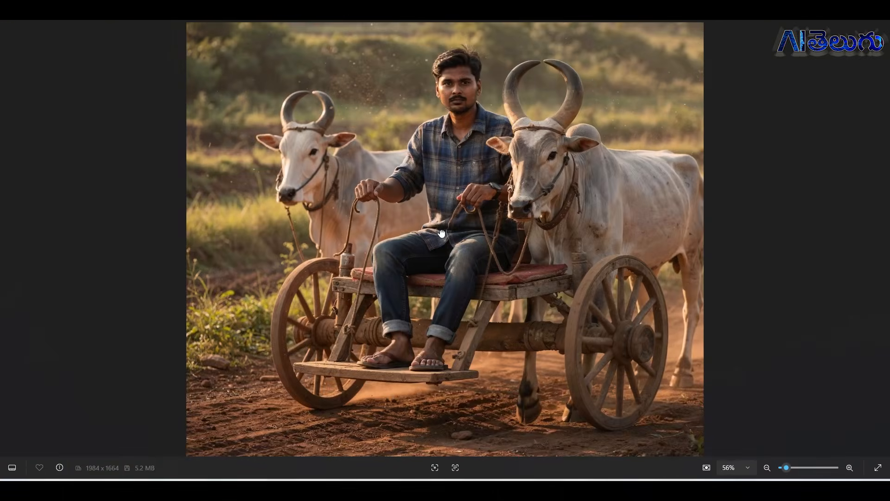
scroll(441, 233, up, 3)
drag(472, 149, 352, 179)
key(Escape)
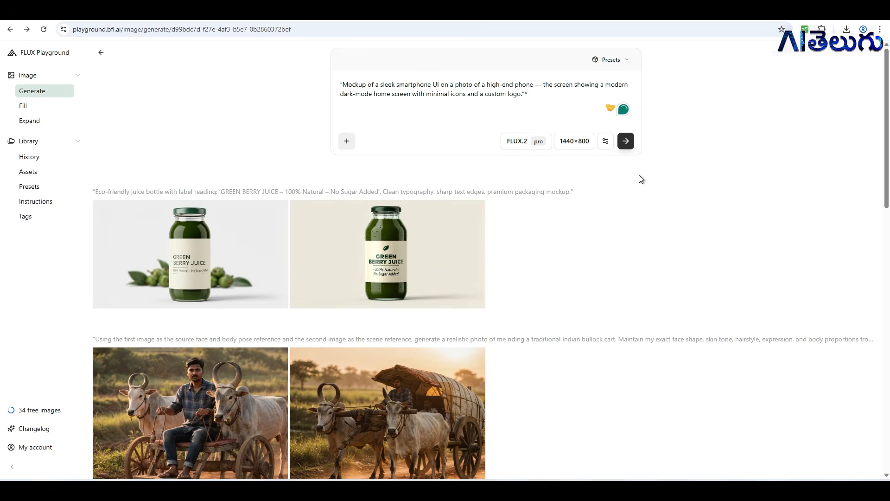
Generate the dark-mode smartphone UI mockup at 1440×800 and the three laughing school friends on a park bench at 2048×1280
click(625, 141)
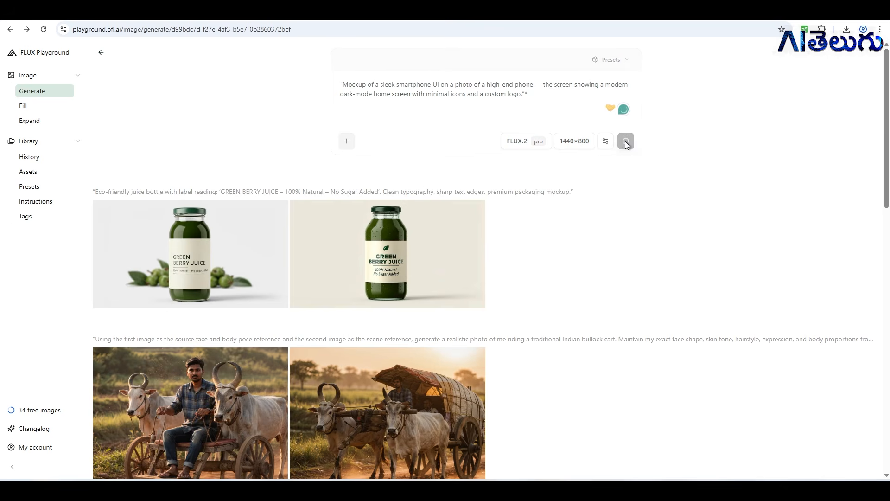
click(563, 148)
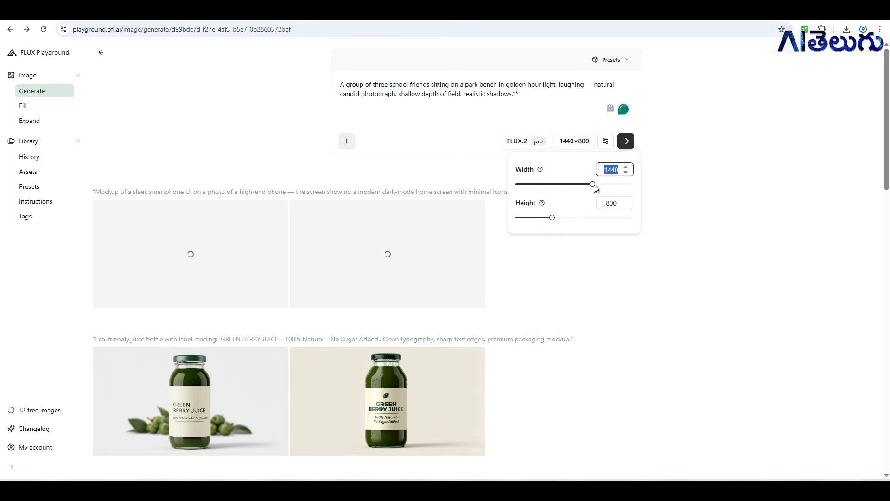
drag(594, 184, 659, 192)
click(626, 141)
View the smartphone mockup and both school friends images at full size
click(249, 248)
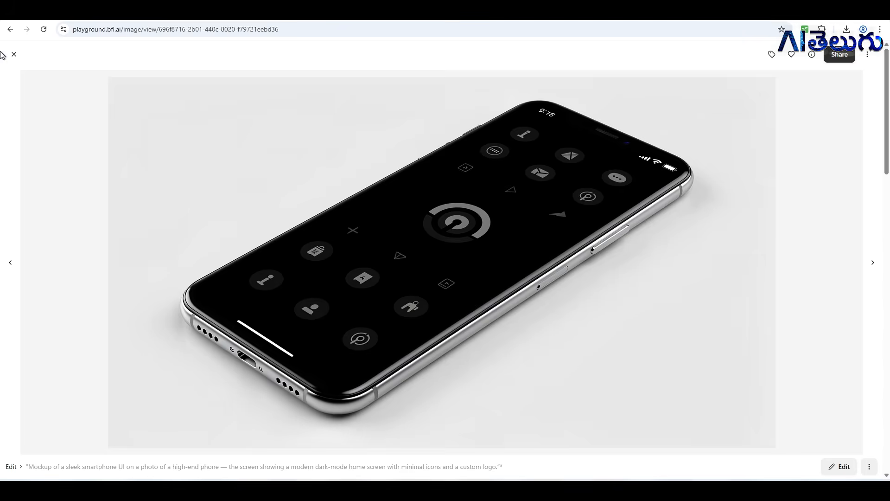
key(Left)
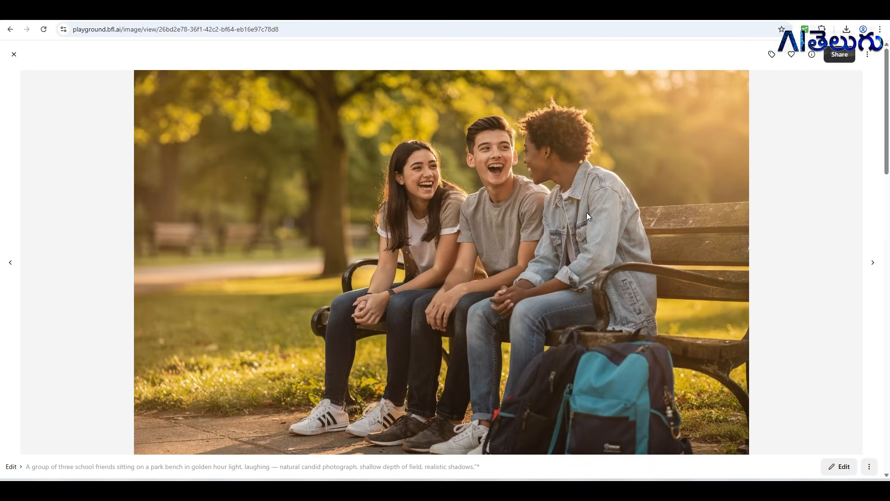
key(Left)
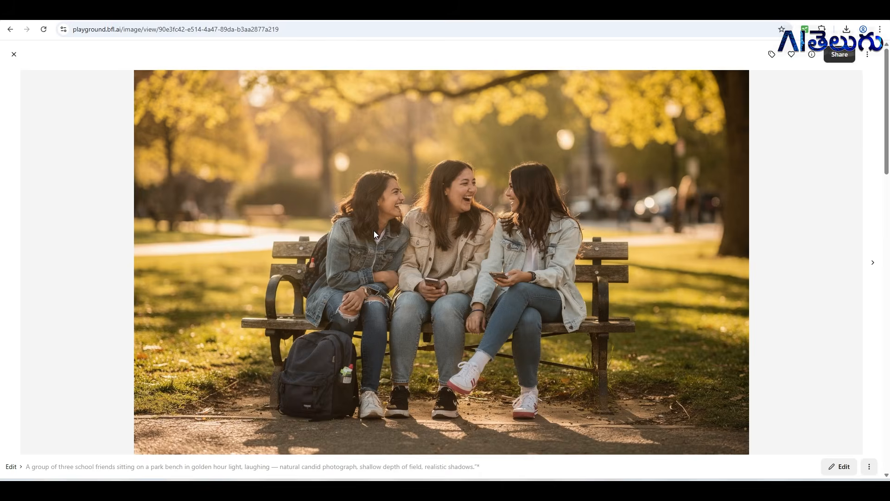
key(Escape)
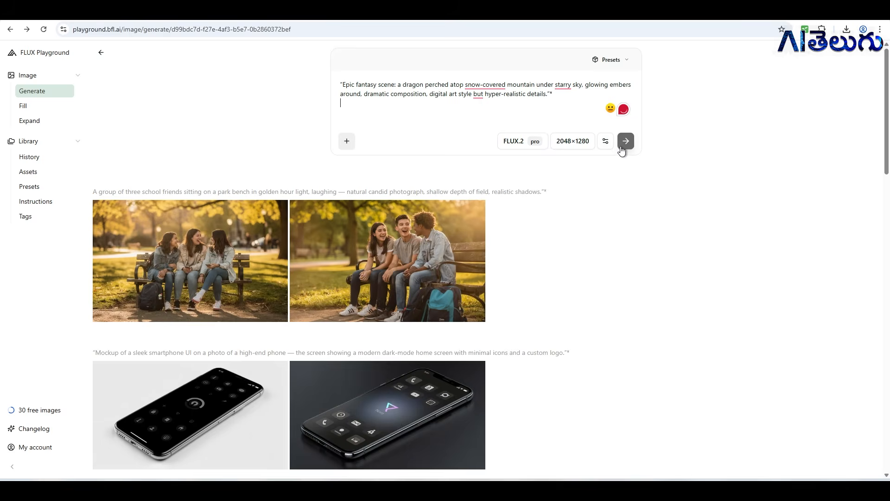
Generate an epic fantasy scene of a dragon atop a snow-covered mountain under a starry sky at 2048×1280, and look over the earlier results
click(621, 147)
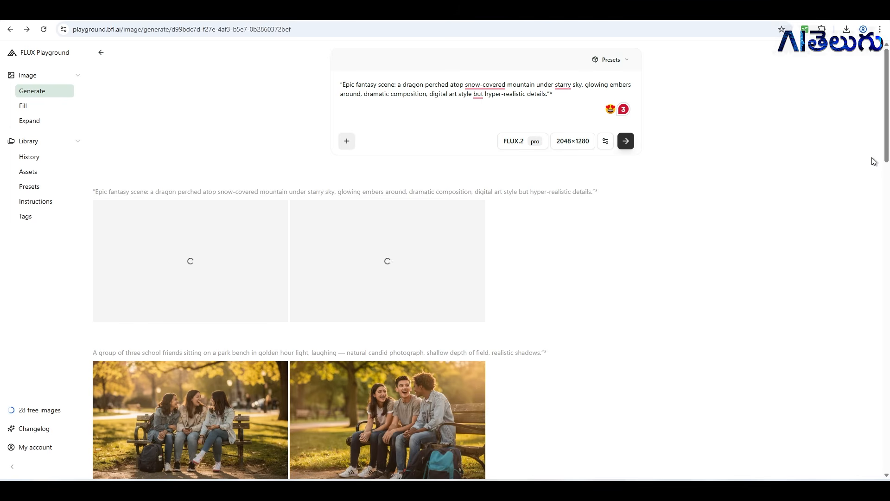
drag(888, 145, 888, 291)
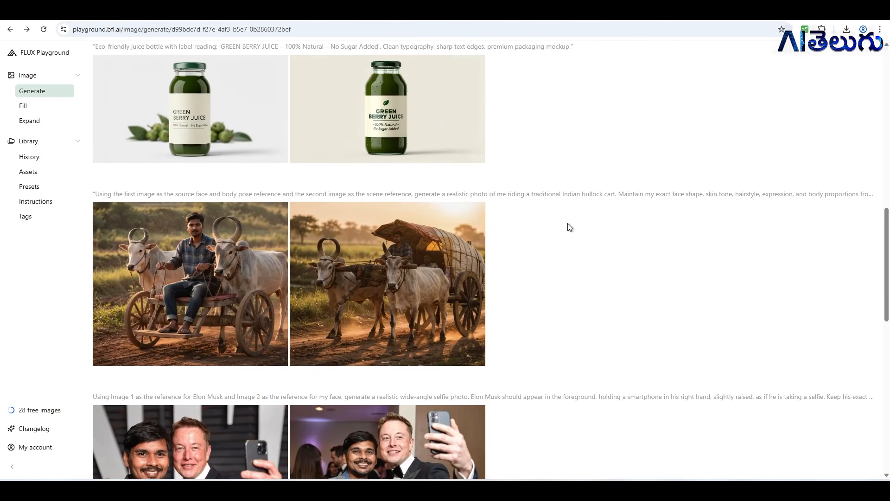
drag(888, 244, 876, 70)
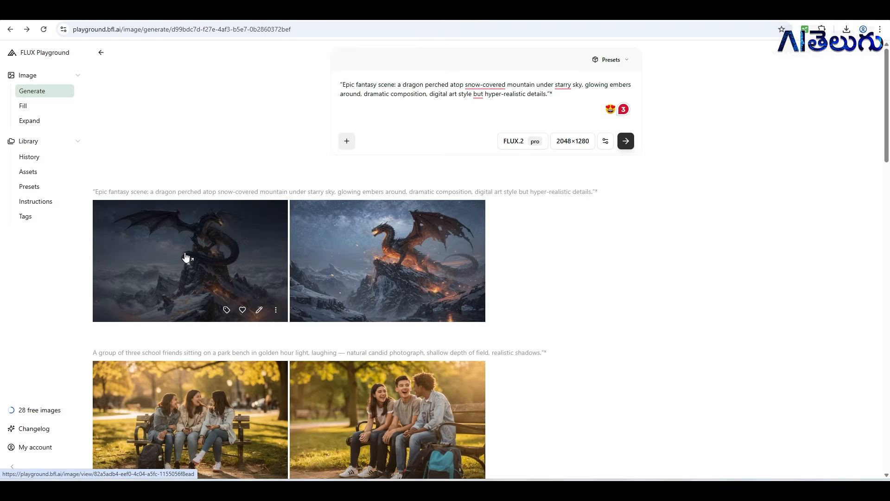
Open the first dragon result at full size and download it
click(185, 254)
key(Escape)
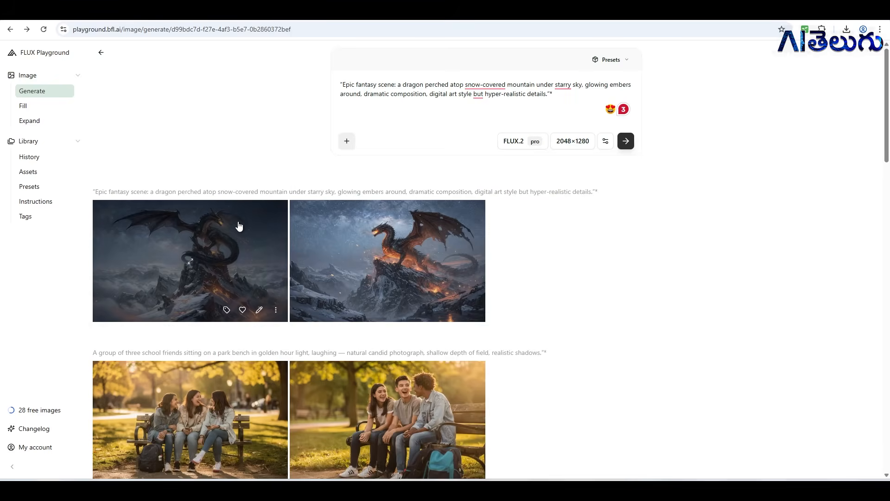
click(239, 226)
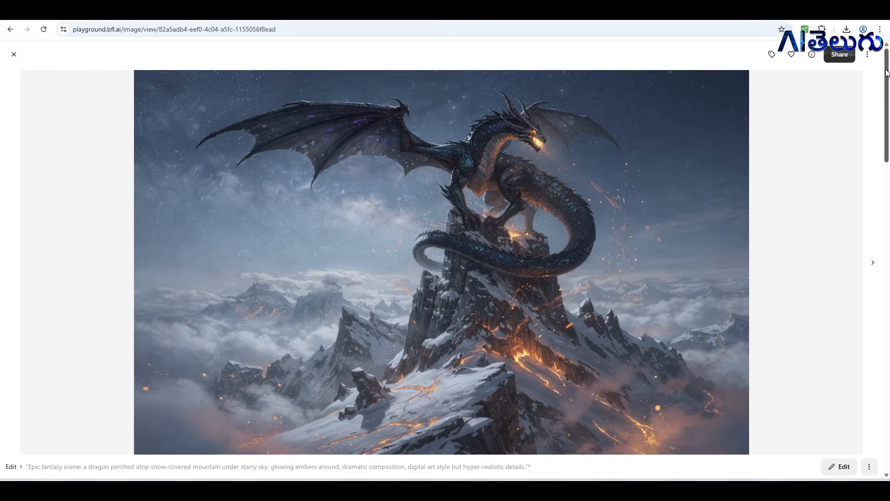
click(867, 55)
click(842, 76)
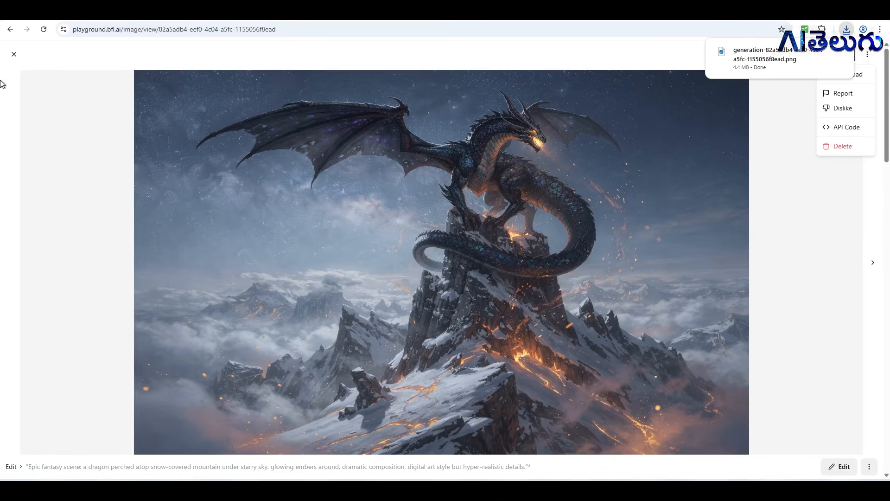
Start an edit from the second dragon image and add the portrait DSC02963 as the second reference
key(Right)
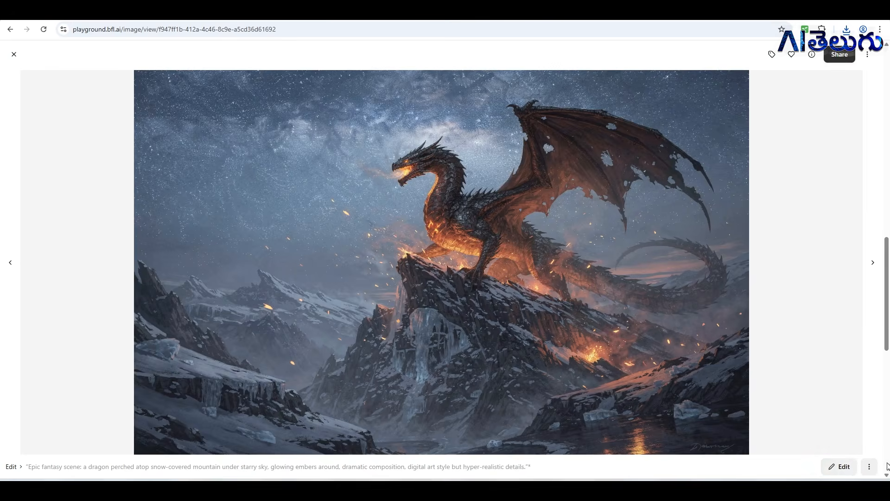
click(843, 469)
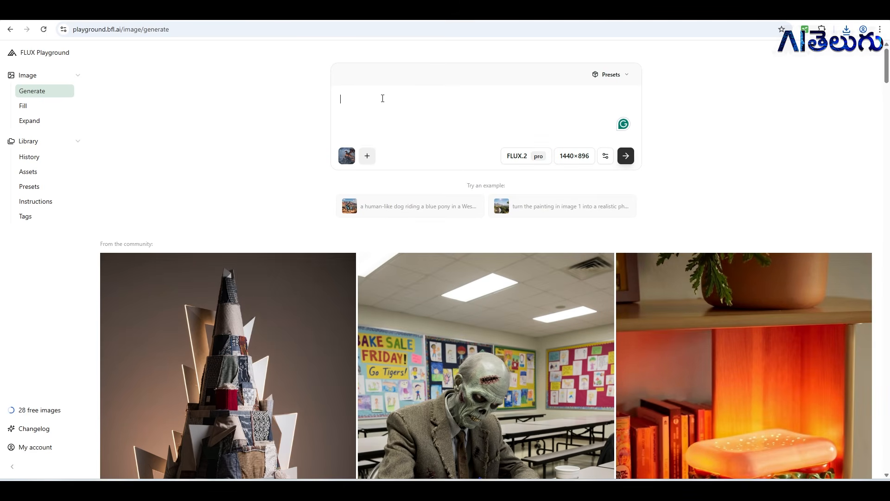
click(367, 155)
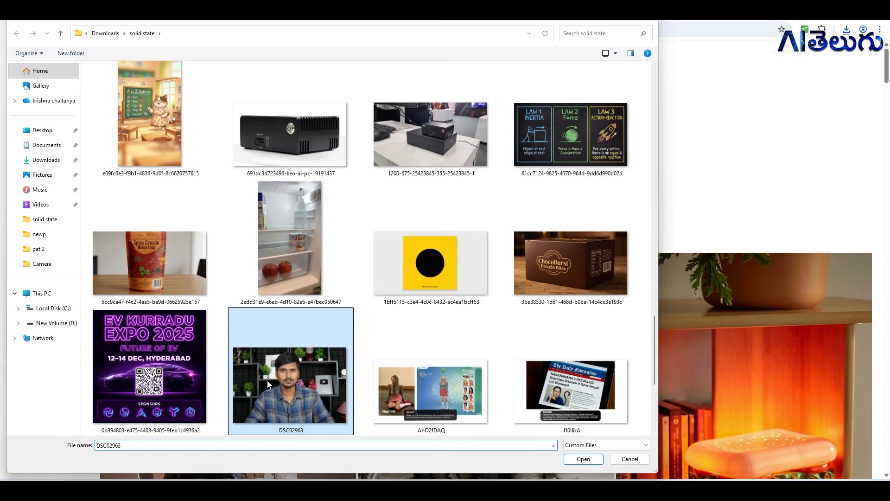
click(572, 463)
Generate the person in image 2 fighting the dragon in image 1 with a big sword, with a muscular body and swords and guns on the back
text(the person in the image 2  holds a big sword and goes to a fight with the dragon in the image 1, make sure the person body is muscular with weapons holding back like swords and guns)
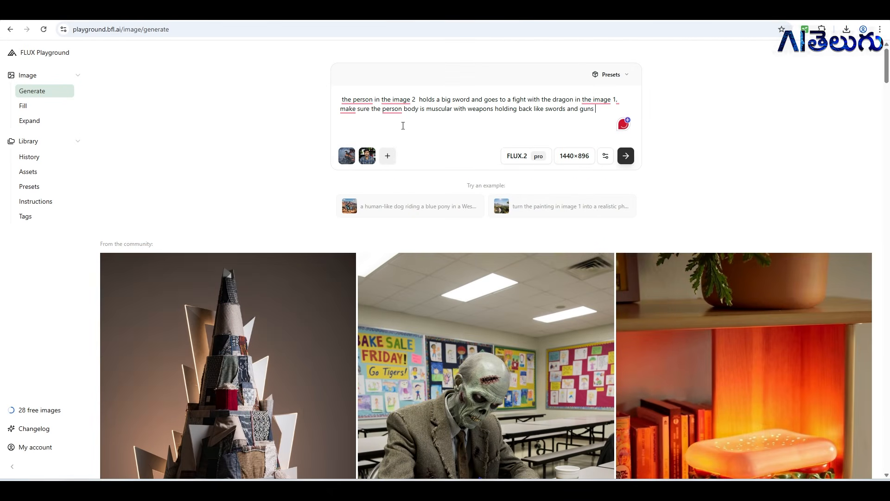
mouse_move(368, 160)
click(626, 164)
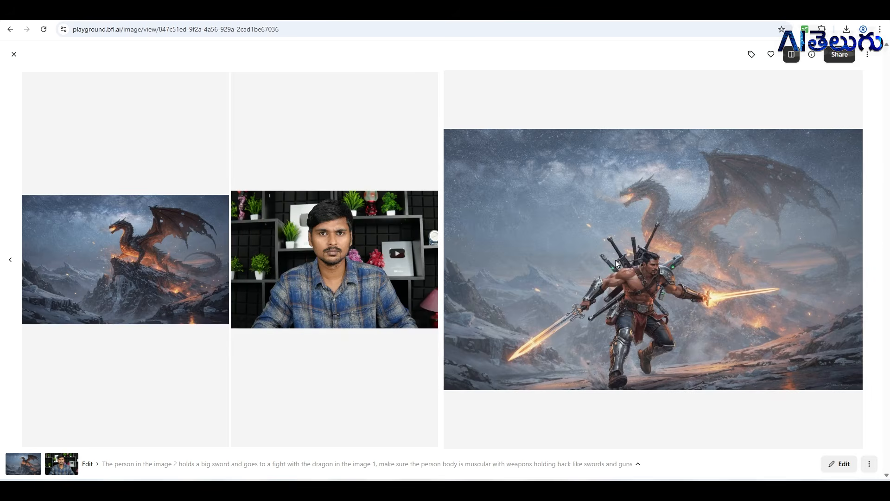
Download the image of the warrior running with two glowing swords and inspect it enlarged to 125%
click(867, 55)
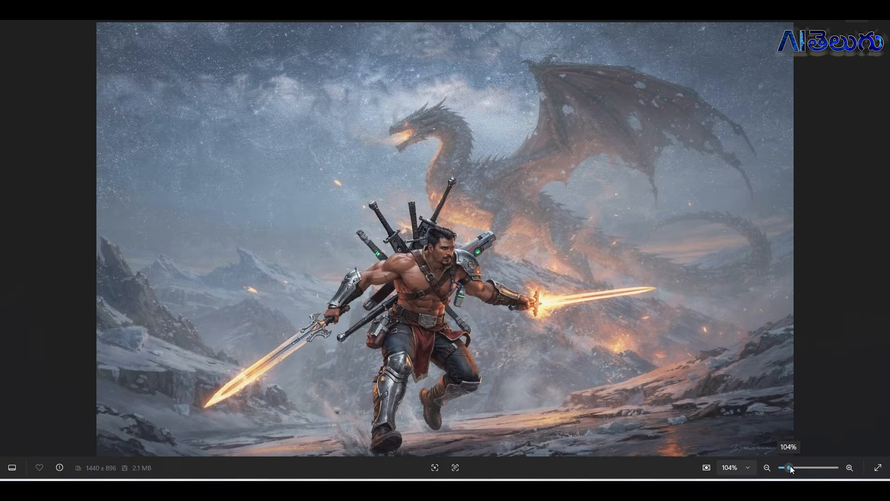
click(791, 467)
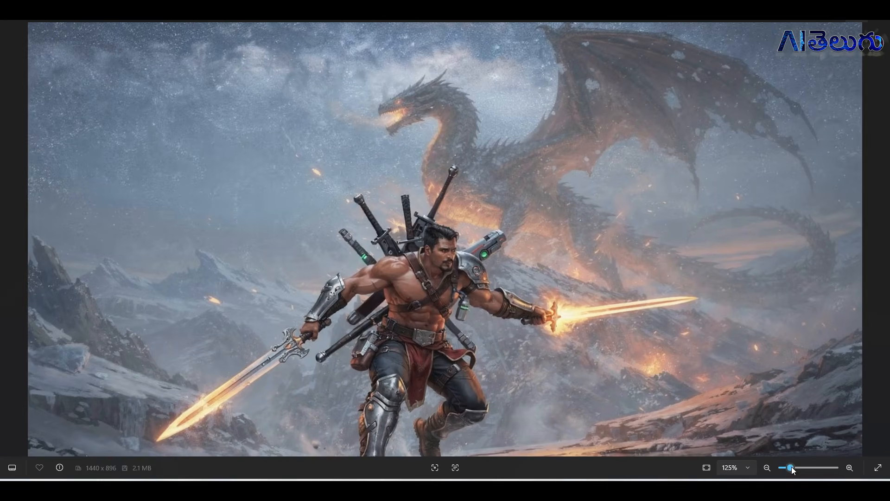
drag(636, 387, 602, 268)
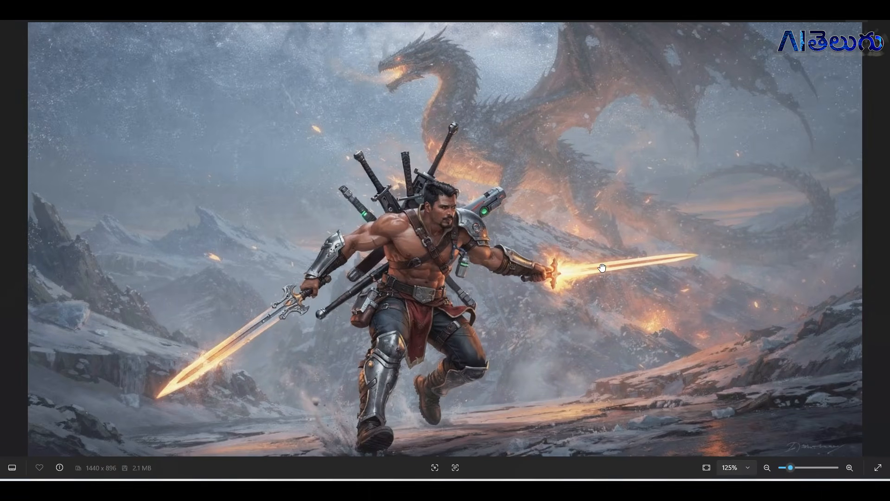
scroll(601, 268, down, 2)
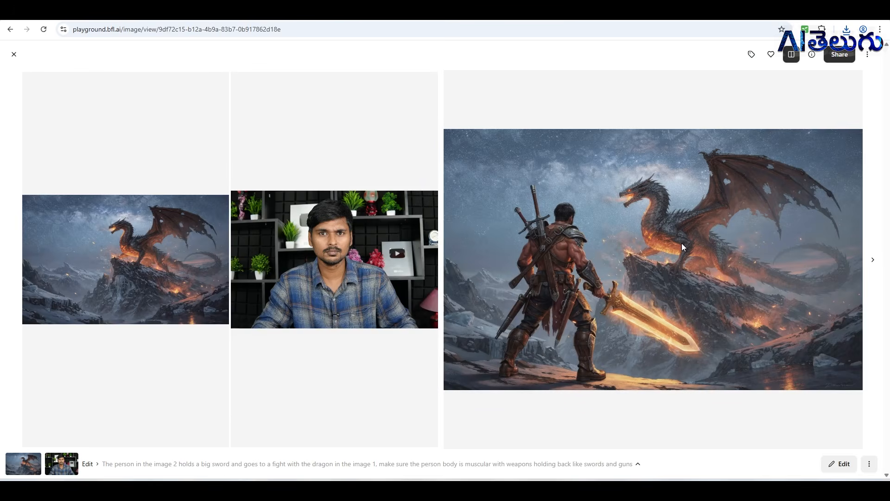
Download the image of the warrior facing the dragon from behind and return to the results
click(867, 56)
click(851, 75)
click(14, 55)
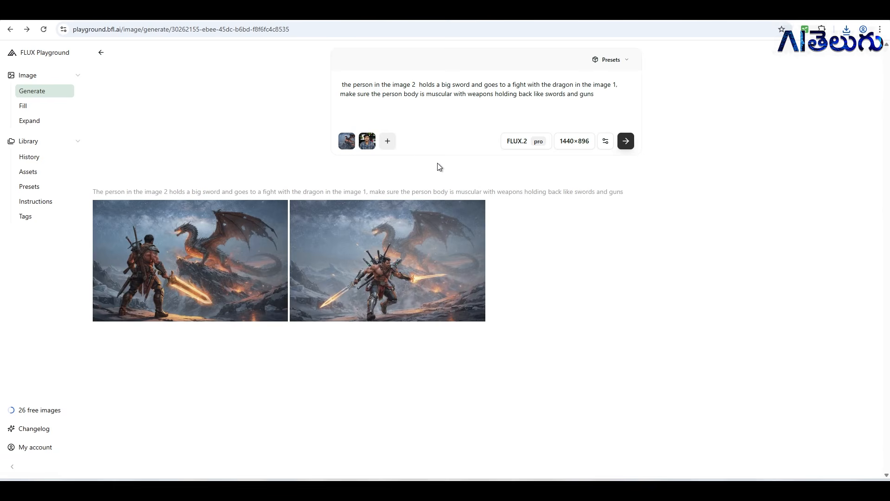